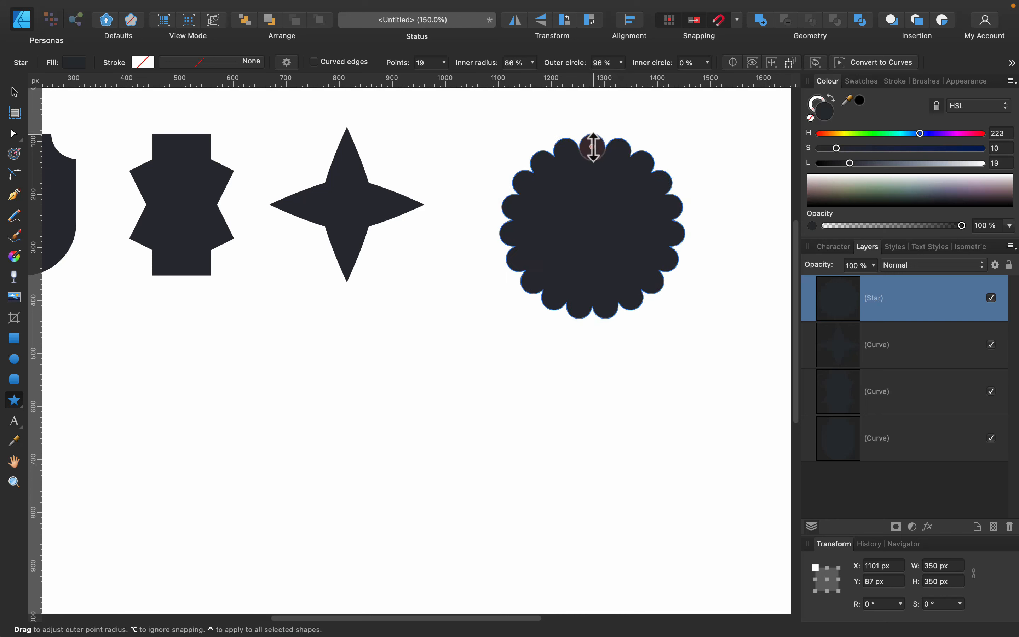
# Step: Convert the scalloped star to curves, then shrink it and place it beside the four-pointed star
pyautogui.click(14, 92)
pyautogui.click(874, 63)
pyautogui.moveTo(646, 243); pyautogui.dragTo(588, 235)
pyautogui.moveTo(627, 312); pyautogui.dragTo(598, 283)
pyautogui.press('super+d')
# Step: Draw a square about 249 px wide to the right of the scalloped circle and give its four corners concave cut-outs
pyautogui.press('super+1')
pyautogui.press('m')
pyautogui.moveTo(585, 227); pyautogui.dragTo(674, 315)
pyautogui.press('c')
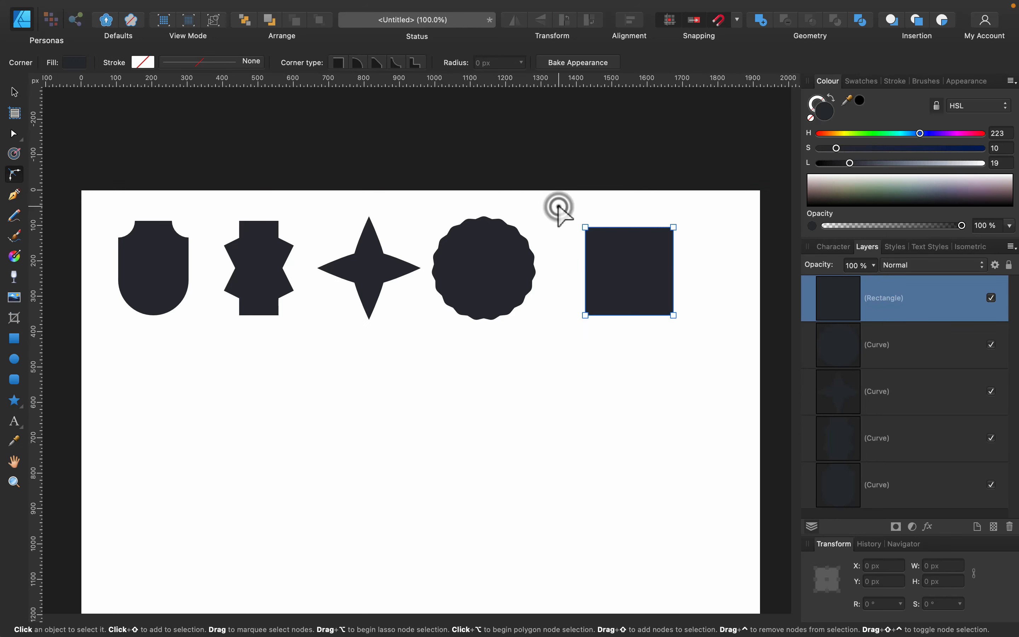
pyautogui.click(14, 92)
pyautogui.click(432, 62)
pyautogui.click(14, 174)
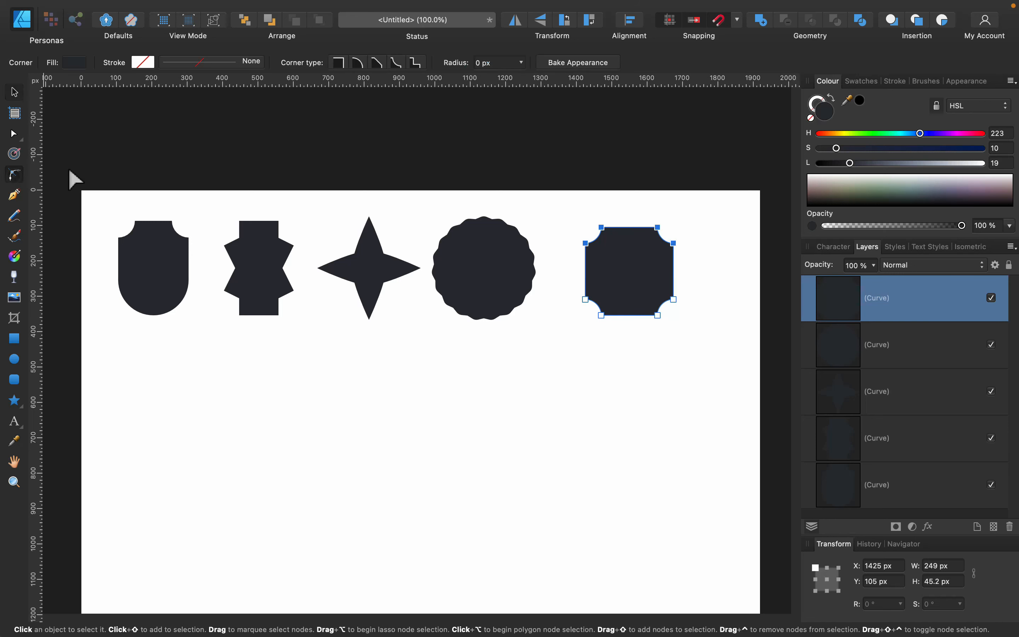
# Step: Move the concave-cornered square closer to the scalloped circle
pyautogui.click(15, 92)
pyautogui.click(302, 311)
pyautogui.moveTo(647, 271); pyautogui.dragTo(621, 271)
# Step: Draw a star about 273 px wide below the row, shape it into a 12-point burst with 100% inner circle, and convert it to curves
pyautogui.click(14, 400)
pyautogui.moveTo(170, 394); pyautogui.dragTo(266, 491)
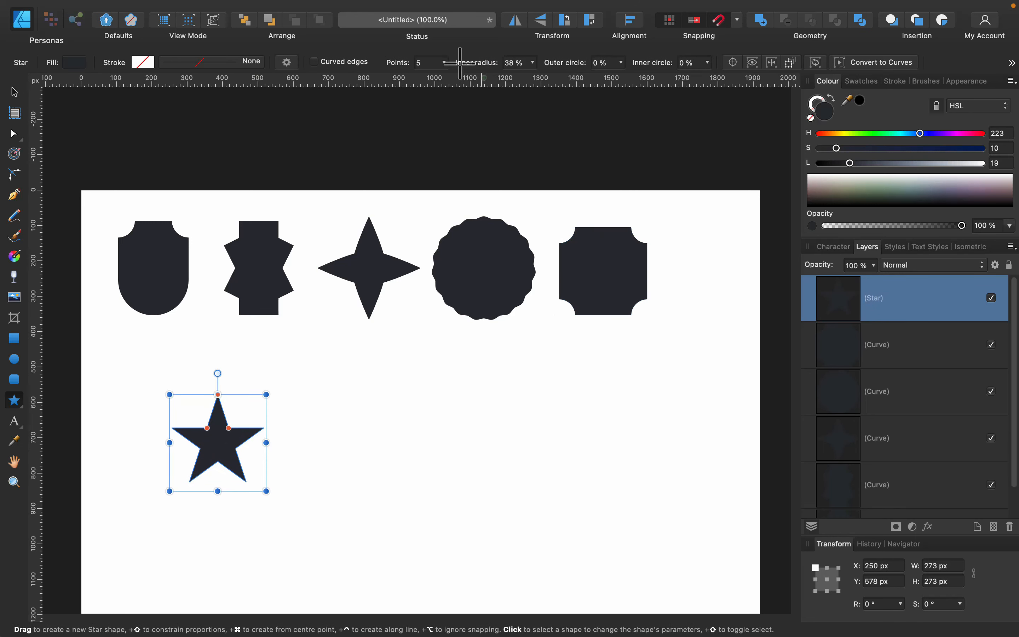
pyautogui.moveTo(457, 77); pyautogui.dragTo(461, 77)
pyautogui.moveTo(222, 425)
pyautogui.mouseDown()
pyautogui.moveTo(227, 402)
pyautogui.moveTo(210, 409)
pyautogui.mouseUp()
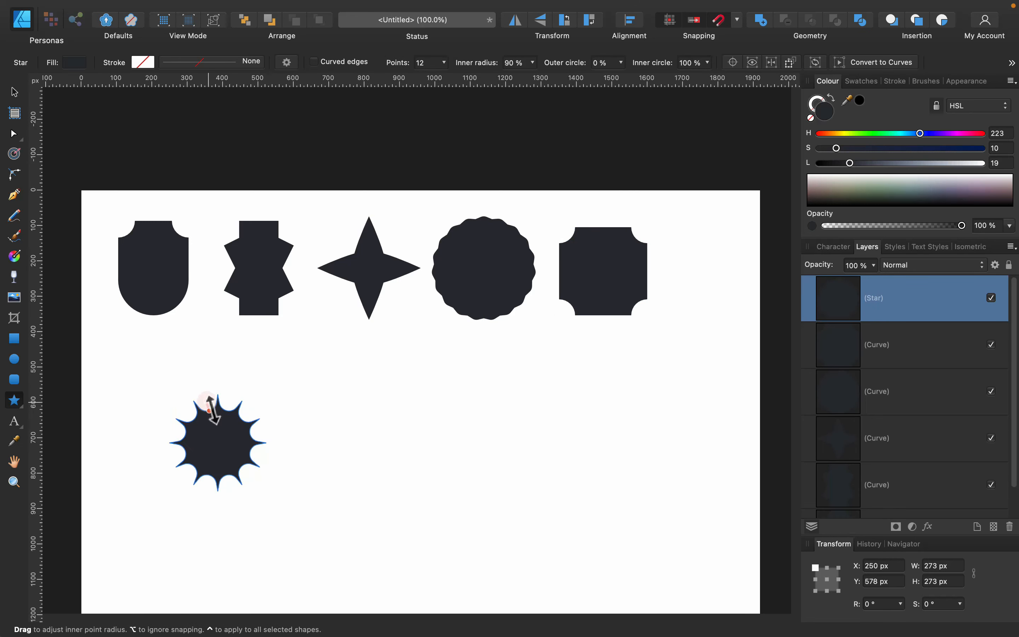
pyautogui.click(875, 62)
# Step: Move the starburst below the four-pointed star and place the scalloped circle underneath it
pyautogui.moveTo(226, 457); pyautogui.dragTo(367, 411)
pyautogui.scroll(-3, 504, 274)
pyautogui.moveTo(501, 256); pyautogui.dragTo(388, 481)
# Step: Move the concave-cornered square below the shield and shrink it to the shield's width
pyautogui.click(587, 245)
pyautogui.moveTo(586, 245); pyautogui.dragTo(146, 354)
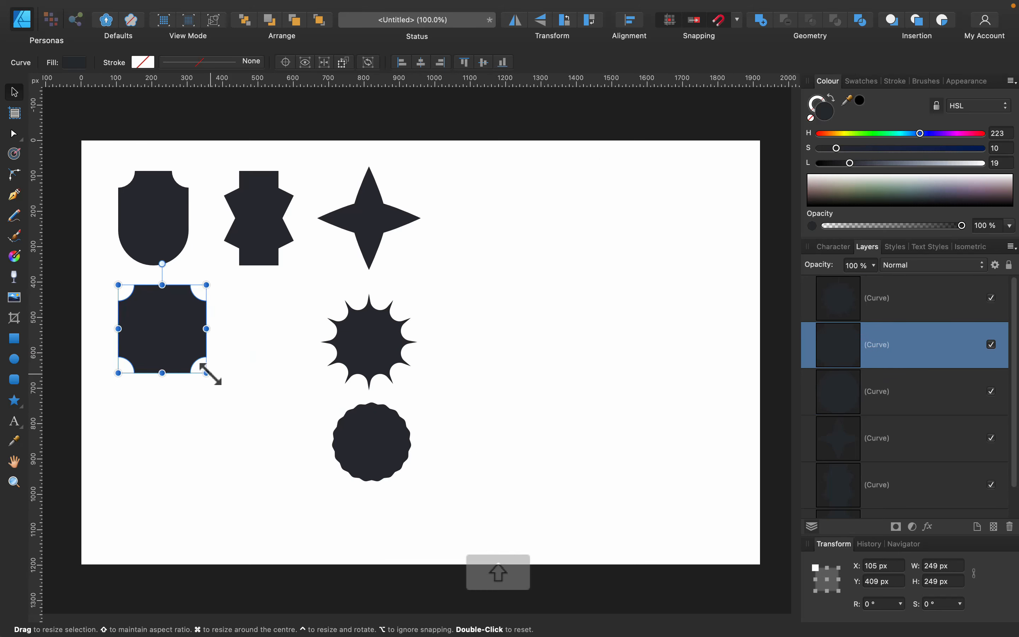
pyautogui.moveTo(206, 371); pyautogui.dragTo(190, 355)
pyautogui.click(112, 393)
pyautogui.scroll(-1, 112, 394)
# Step: Draw a square below the concave-cornered square, rotate it into a diamond about 275 px wide, and convert it to curves
pyautogui.click(14, 338)
pyautogui.moveTo(135, 392); pyautogui.dragTo(204, 460)
pyautogui.moveTo(211, 393); pyautogui.dragTo(225, 426)
pyautogui.click(740, 62)
# Step: Cut the diamond's four corners straight to form an octagon and bake the corners into the curve
pyautogui.click(13, 175)
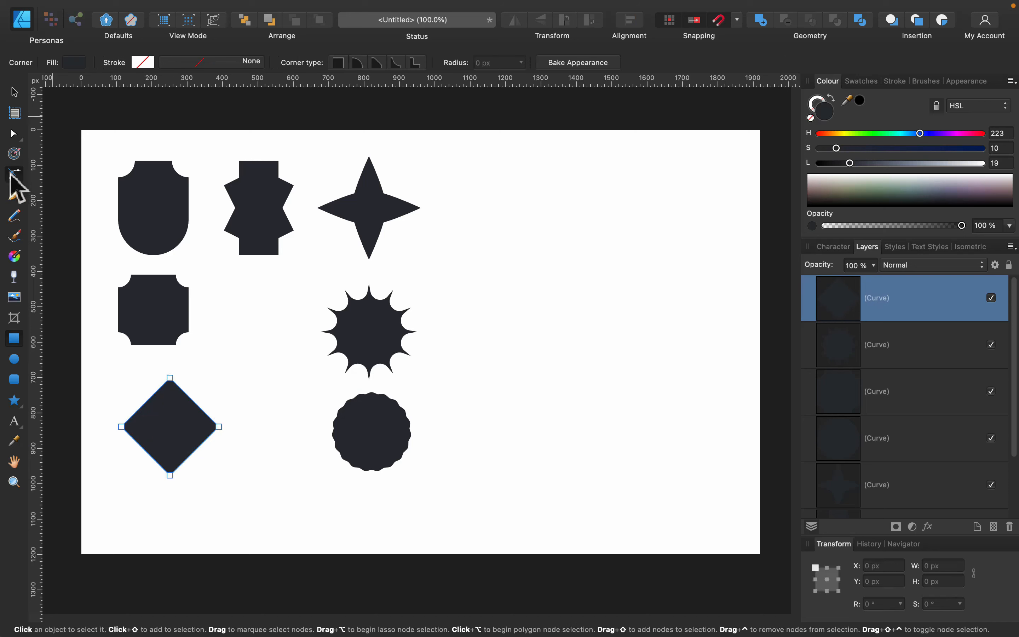
pyautogui.moveTo(103, 361); pyautogui.dragTo(230, 502)
pyautogui.moveTo(219, 426); pyautogui.dragTo(207, 425)
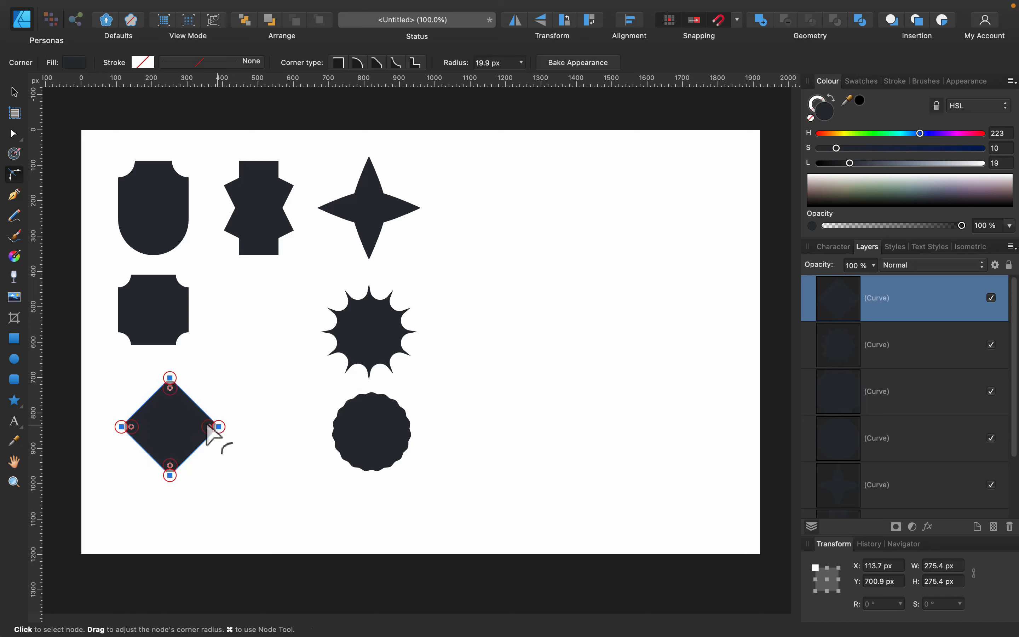
pyautogui.click(565, 63)
# Step: Shrink the octagon and align it with the shield's column
pyautogui.click(14, 93)
pyautogui.click(105, 367)
pyautogui.click(157, 436)
pyautogui.press('.')
pyautogui.moveTo(178, 420); pyautogui.dragTo(166, 401)
pyautogui.click(245, 377)
pyautogui.scroll(-1, 246, 377)
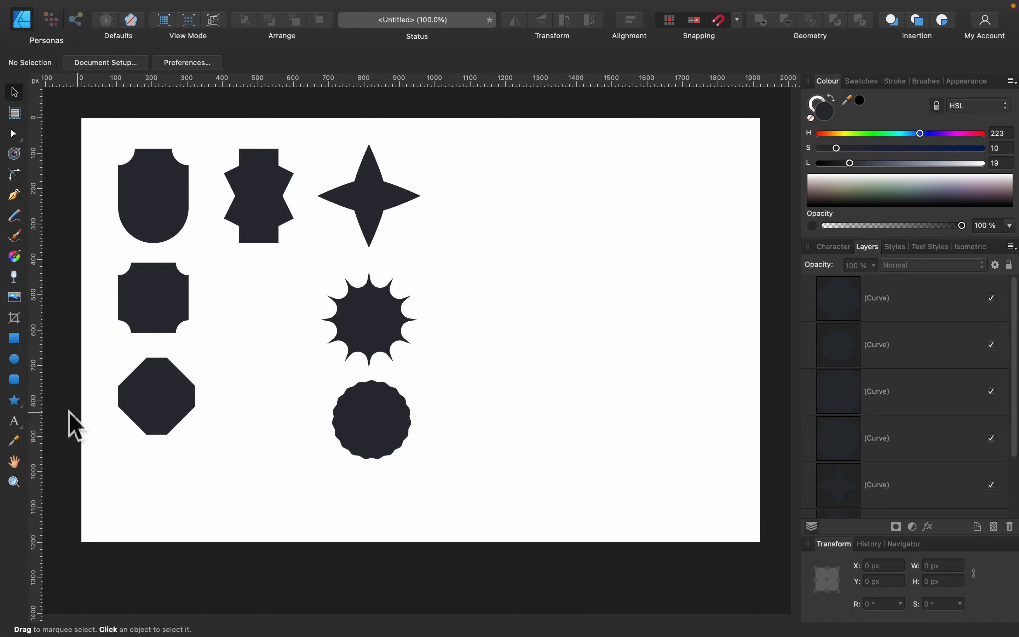
# Step: Draw a donut about 322 px wide right of the four-pointed star and turn it into a 180° arch with its opening facing down
pyautogui.click(20, 404)
pyautogui.click(109, 473)
pyautogui.moveTo(462, 148); pyautogui.dragTo(577, 262)
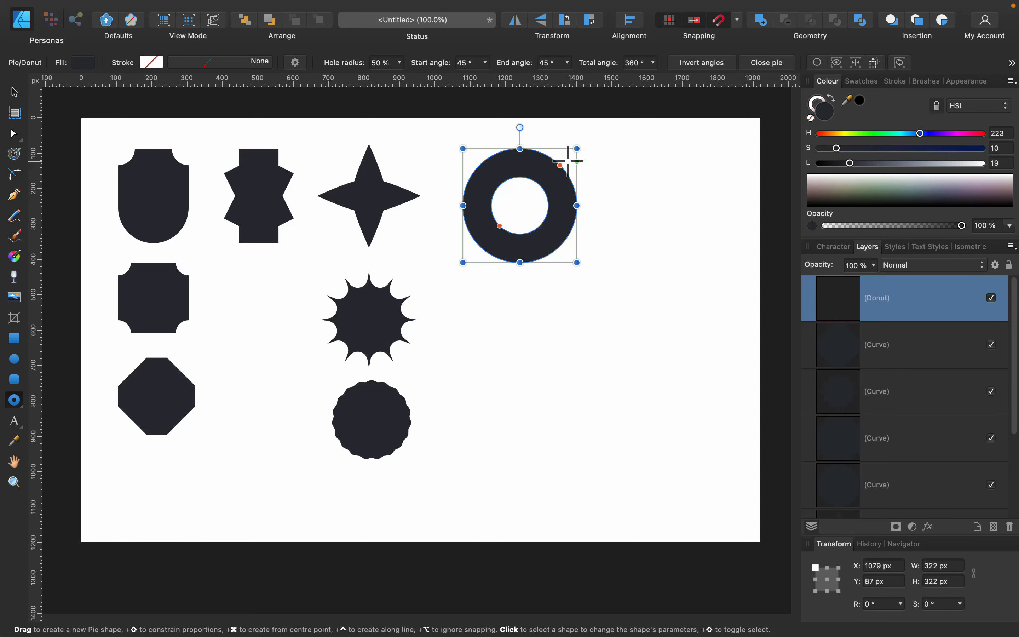
pyautogui.moveTo(560, 165); pyautogui.dragTo(485, 195)
pyautogui.doubleClick(589, 20)
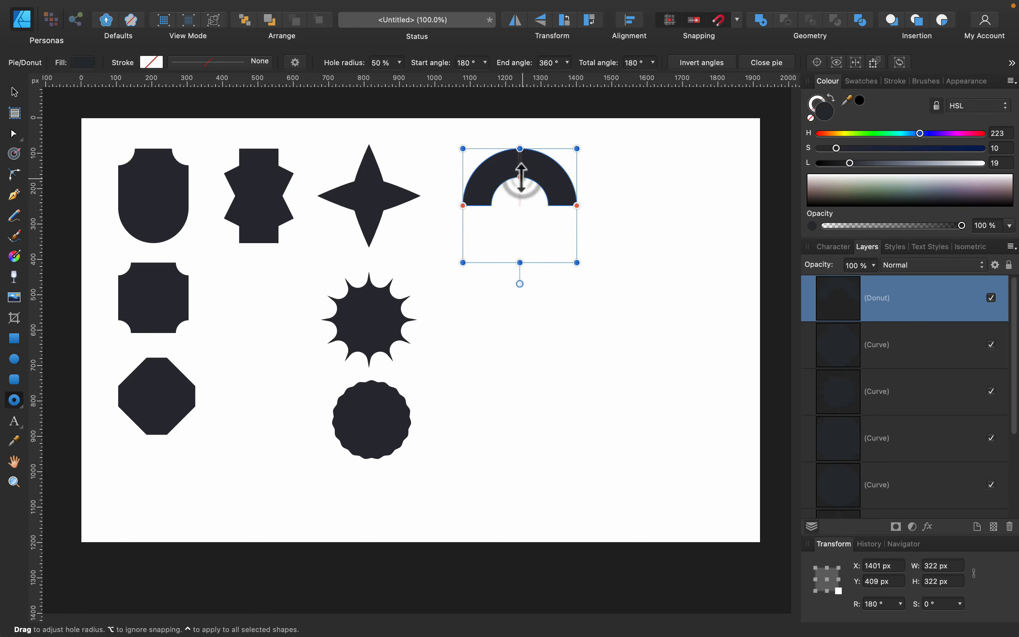
# Step: Convert the arch to curves and round the two inner corners at its feet
pyautogui.click(14, 92)
pyautogui.click(947, 62)
pyautogui.click(14, 174)
pyautogui.moveTo(564, 221); pyautogui.dragTo(470, 189)
pyautogui.click(454, 270)
# Step: Draw a square about 239 px wide below the arch and round its upper-right and lower-left corners into a leaf, baking the corners
pyautogui.click(14, 339)
pyautogui.moveTo(463, 262); pyautogui.dragTo(530, 347)
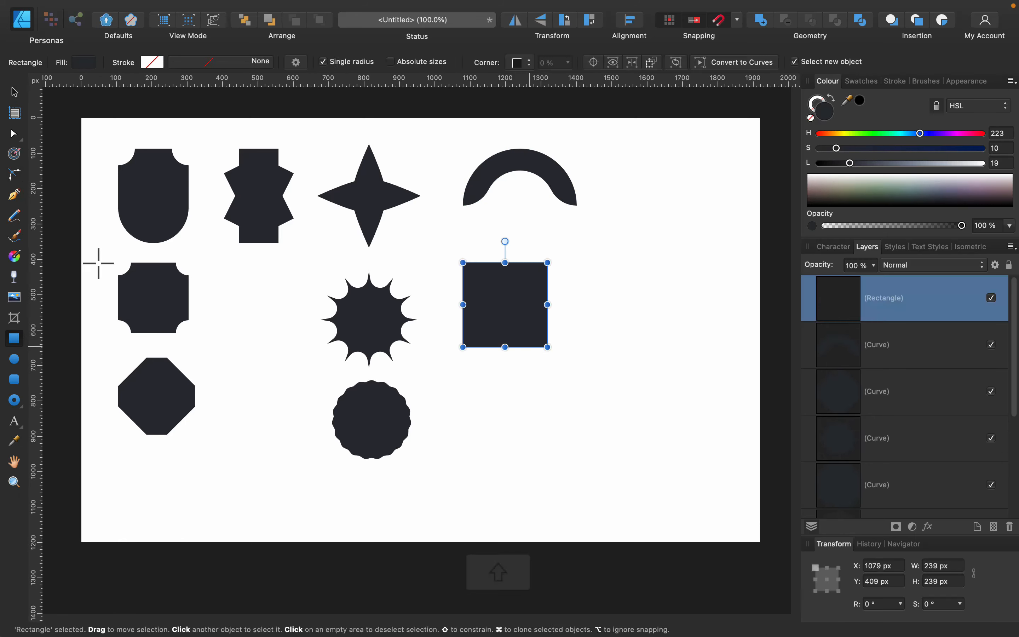
pyautogui.click(14, 174)
pyautogui.click(547, 262)
pyautogui.keyDown('shift'); pyautogui.click(463, 347); pyautogui.keyUp('shift')
pyautogui.moveTo(463, 347); pyautogui.dragTo(522, 304)
pyautogui.click(580, 62)
pyautogui.click(14, 92)
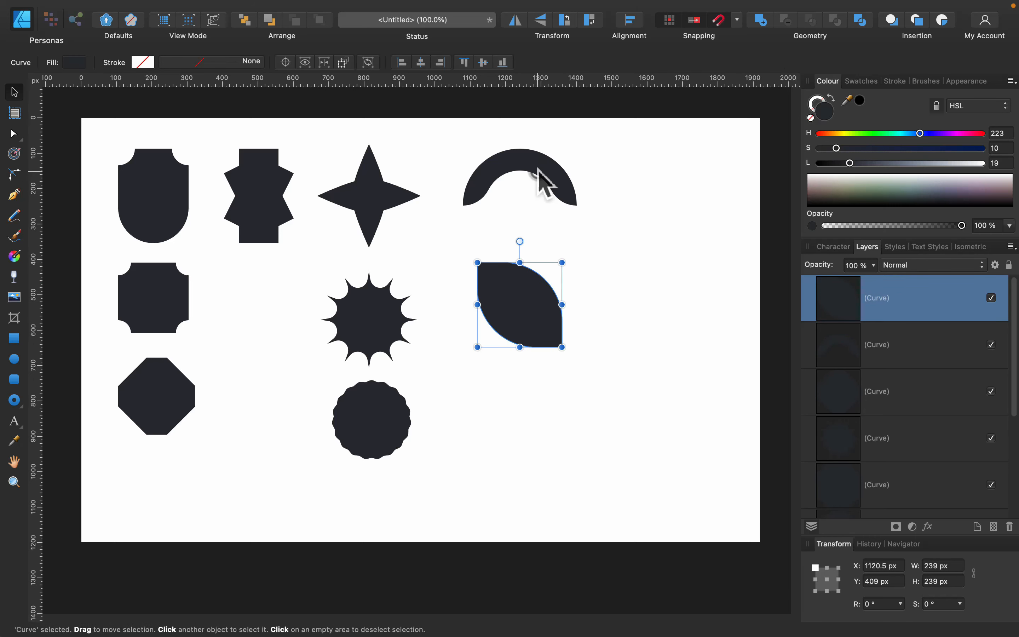
# Step: Move the arch, the scalloped circle and the octagon slightly downward to even out the spacing
pyautogui.moveTo(538, 168); pyautogui.dragTo(538, 191)
pyautogui.click(602, 267)
pyautogui.moveTo(374, 417); pyautogui.dragTo(372, 432)
pyautogui.moveTo(157, 395); pyautogui.dragTo(157, 406)
pyautogui.click(415, 423)
# Step: Build a peanut shape below the leaf from two merged overlapping circles, rounding their junctions with a 79.5 px corner radius
pyautogui.click(14, 359)
pyautogui.click(15, 92)
pyautogui.moveTo(493, 407)
pyautogui.mouseDown()
pyautogui.moveTo(561, 474)
pyautogui.moveTo(582, 449)
pyautogui.mouseUp()
pyautogui.keyDown('shift'); pyautogui.click(513, 446); pyautogui.keyUp('shift')
pyautogui.click(760, 20)
pyautogui.click(14, 174)
pyautogui.moveTo(541, 402); pyautogui.dragTo(570, 474)
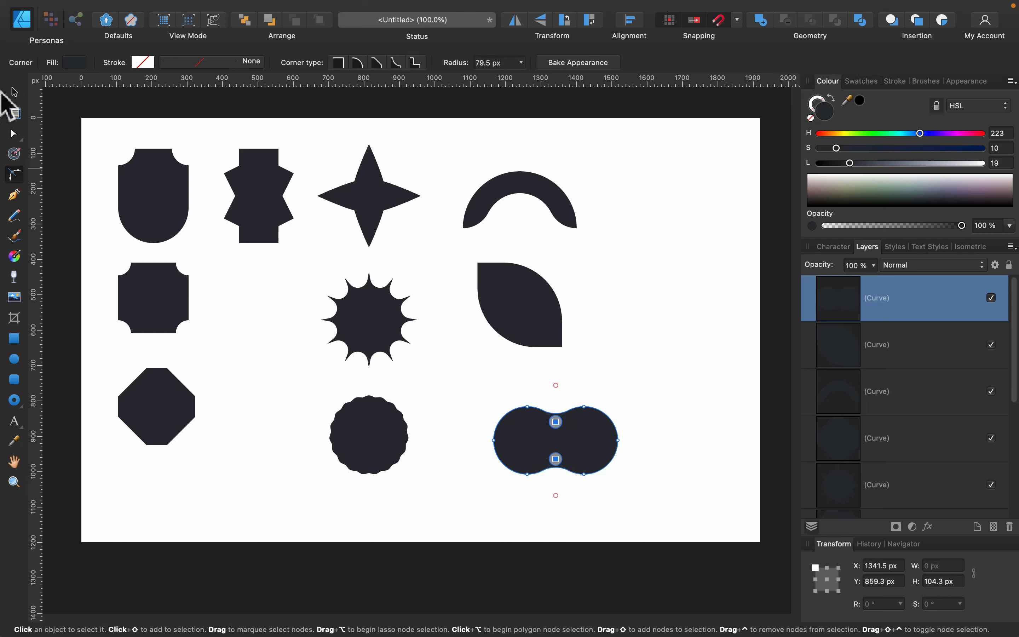
# Step: Move the peanut shape below the zigzag shape, stand it upright and shrink it to fit the column
pyautogui.click(12, 93)
pyautogui.moveTo(555, 411); pyautogui.dragTo(273, 297)
pyautogui.moveTo(349, 306); pyautogui.dragTo(246, 258)
pyautogui.moveTo(308, 396); pyautogui.dragTo(284, 351)
# Step: Build an X shape with a circular centre below the peanut from merged, duplicated pointed shapes with modified inner corners
pyautogui.moveTo(261, 331); pyautogui.dragTo(257, 360)
pyautogui.press('super+j')
pyautogui.moveTo(211, 352); pyautogui.dragTo(321, 464)
pyautogui.click(760, 20)
pyautogui.click(15, 174)
pyautogui.moveTo(231, 377); pyautogui.dragTo(271, 419)
pyautogui.click(12, 90)
pyautogui.moveTo(229, 390); pyautogui.dragTo(245, 416)
pyautogui.click(470, 413)
# Step: Shift the arch and leaf toward the starburst's column and adjust the scalloped circle's position
pyautogui.moveTo(513, 183); pyautogui.dragTo(489, 166)
pyautogui.moveTo(497, 317); pyautogui.dragTo(472, 314)
pyautogui.moveTo(376, 434); pyautogui.dragTo(382, 428)
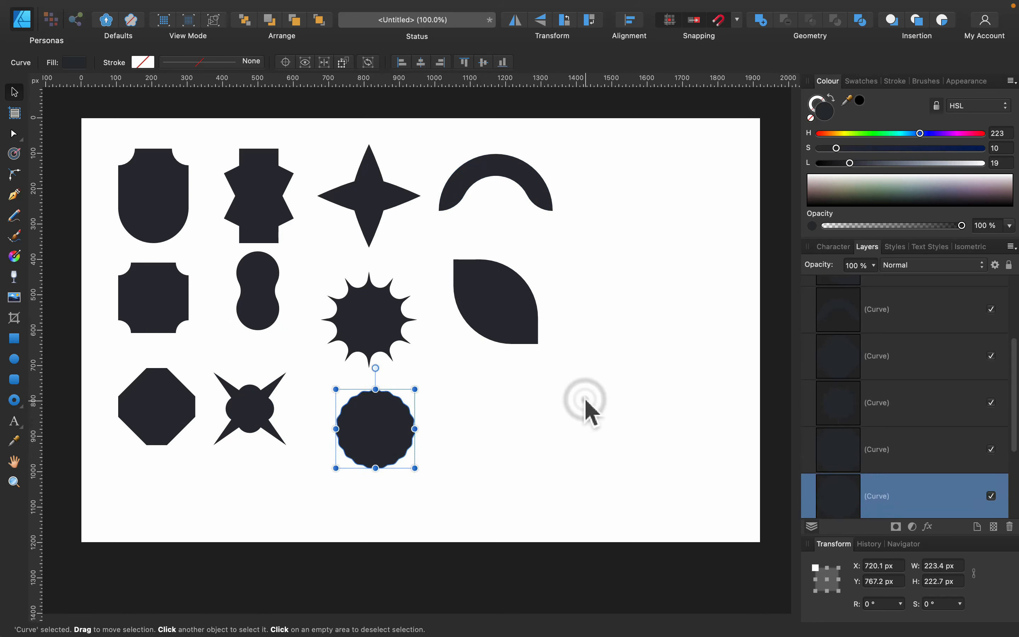
pyautogui.click(585, 400)
# Step: Draw a cog about 338 px wide with 10 teeth below the leaf and adjust its centre hole
pyautogui.click(21, 406)
pyautogui.click(70, 539)
pyautogui.moveTo(461, 372); pyautogui.dragTo(580, 492)
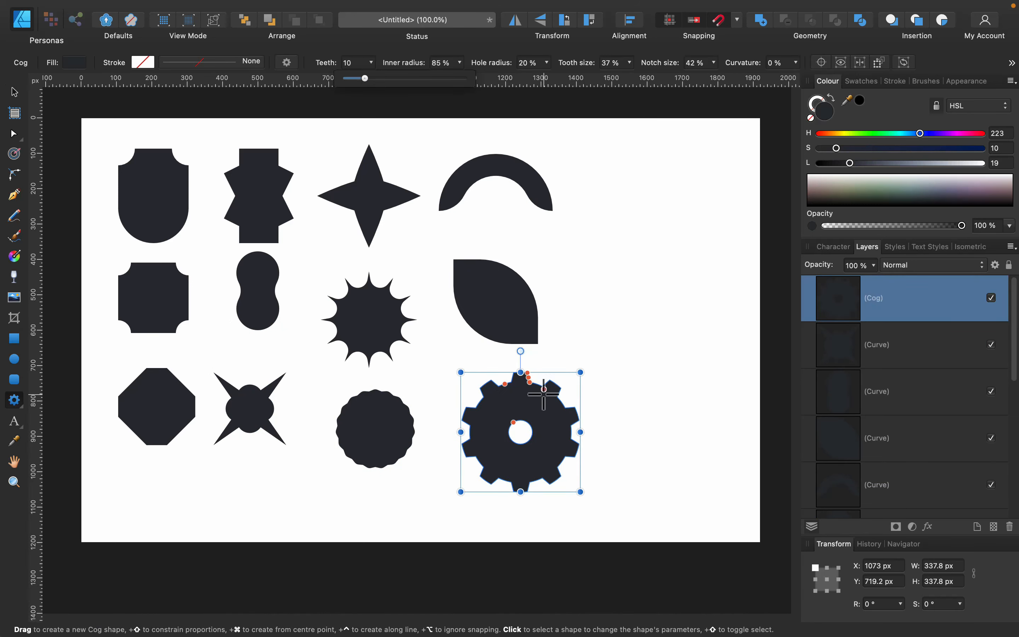
pyautogui.moveTo(513, 422); pyautogui.dragTo(513, 420)
# Step: Paste a copy of the cog, shrink it to about 242 px, and shape it into spikes with 0% tooth size, rotated −15°
pyautogui.click(14, 92)
pyautogui.press('super+c')
pyautogui.press('super+v')
pyautogui.moveTo(580, 372); pyautogui.dragTo(622, 440)
pyautogui.press('super+equal')
pyautogui.press('a')
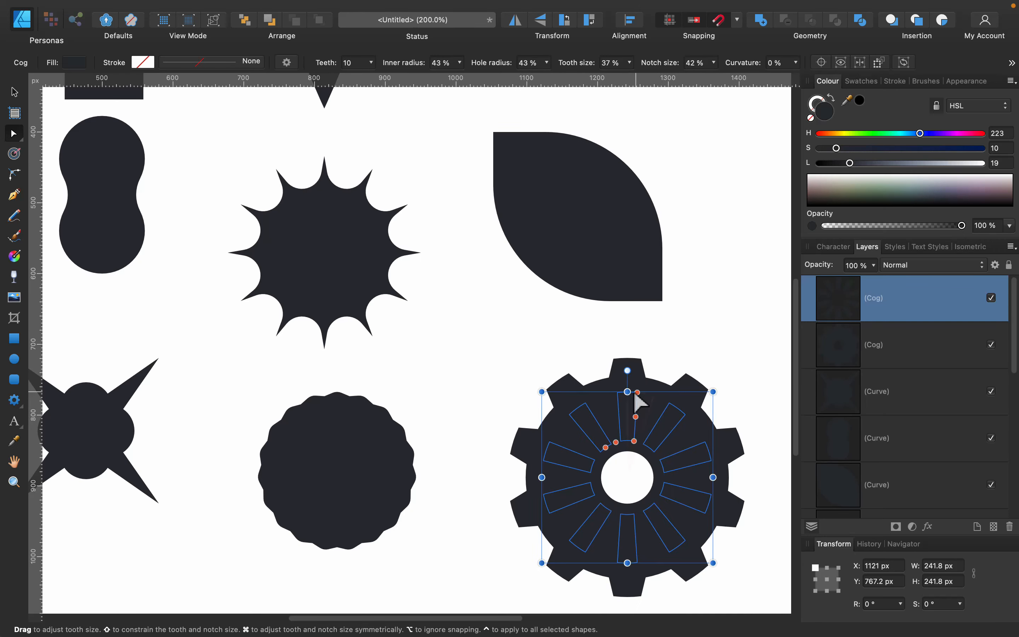
pyautogui.moveTo(635, 394); pyautogui.dragTo(655, 374)
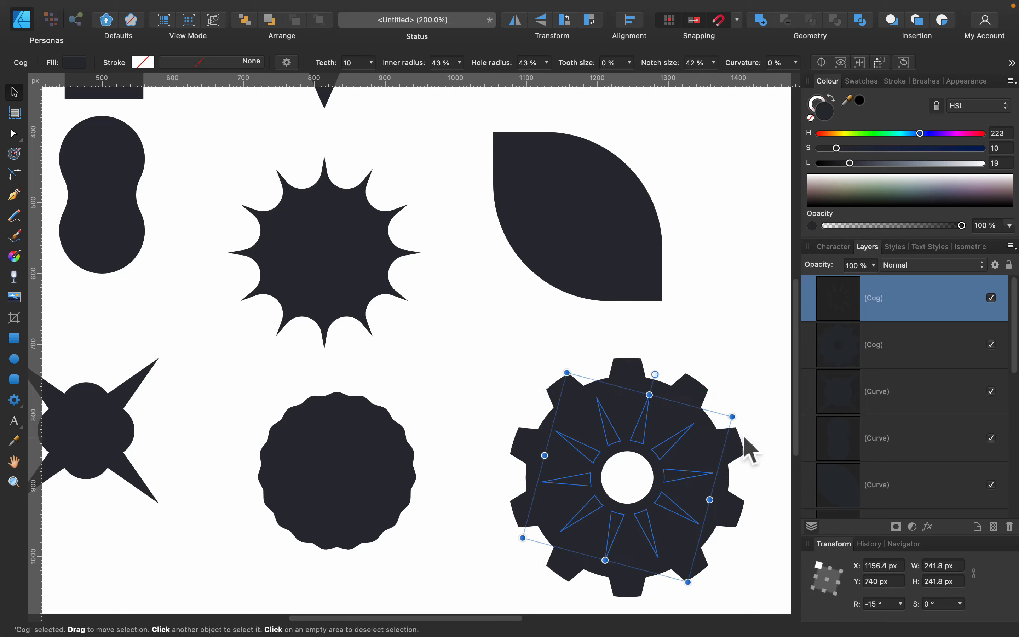
# Step: Subtract the spiked cog from the large cog and shrink the result to about 249 px wide below the leaf
pyautogui.keyDown('shift'); pyautogui.click(740, 438); pyautogui.keyUp('shift')
pyautogui.click(786, 20)
pyautogui.scroll(-4, 539, 351)
pyautogui.moveTo(744, 506); pyautogui.dragTo(686, 446)
pyautogui.press('super+minus')
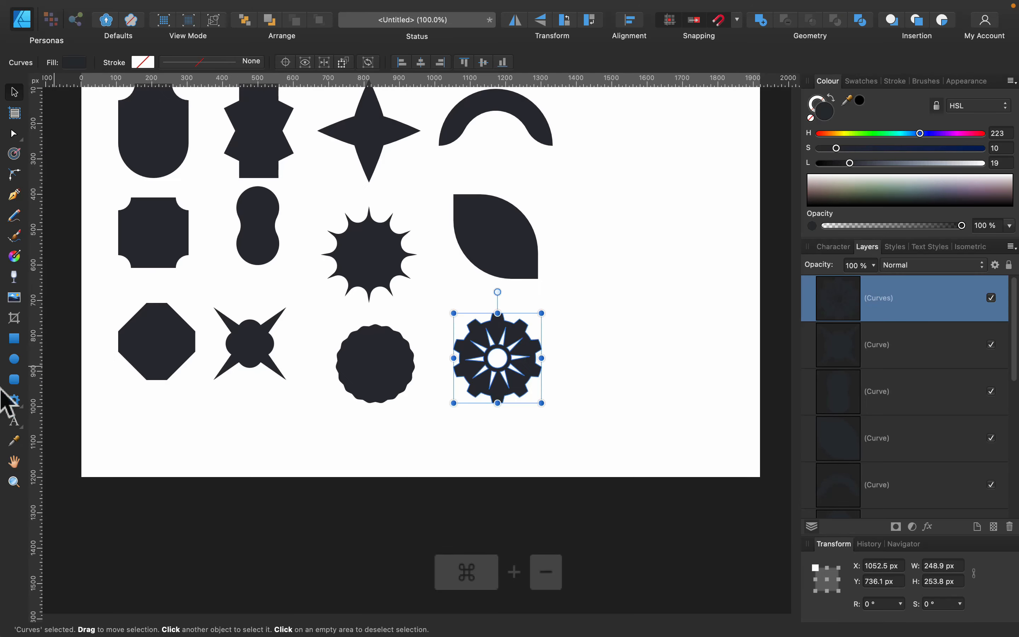
# Step: Draw an eight-tooth cog right of the arch, shape it into a flower with rounded petals, and shrink it slightly
pyautogui.click(14, 400)
pyautogui.moveTo(591, 200); pyautogui.dragTo(694, 304)
pyautogui.click(370, 63)
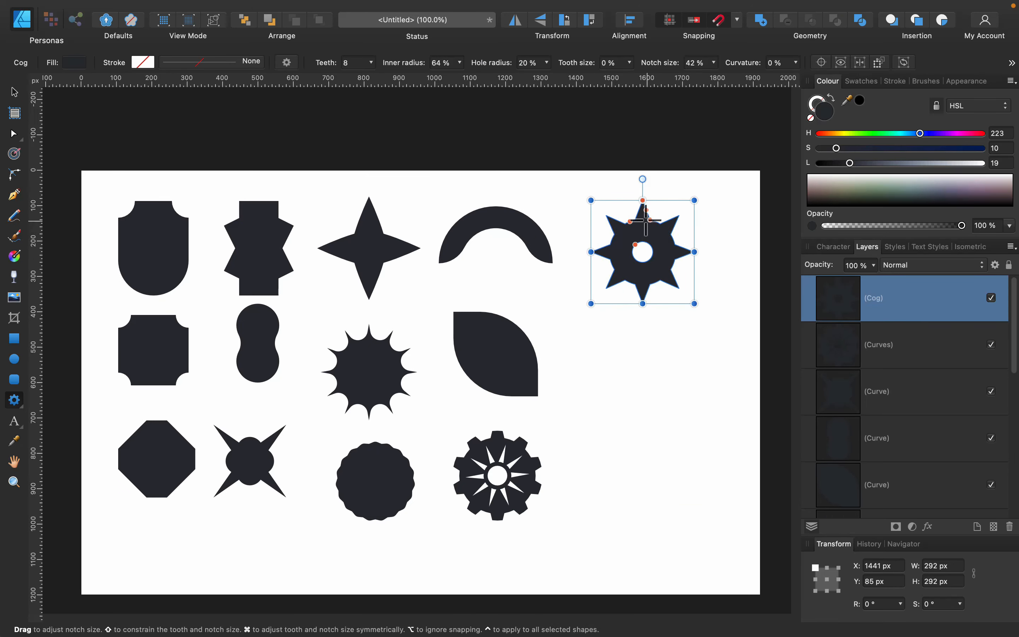
pyautogui.moveTo(650, 261); pyautogui.dragTo(645, 268)
pyautogui.moveTo(689, 310); pyautogui.dragTo(669, 290)
pyautogui.click(671, 359)
# Step: Draw a single-headed arrow about 302 px long below the flower and convert it to curves
pyautogui.click(20, 405)
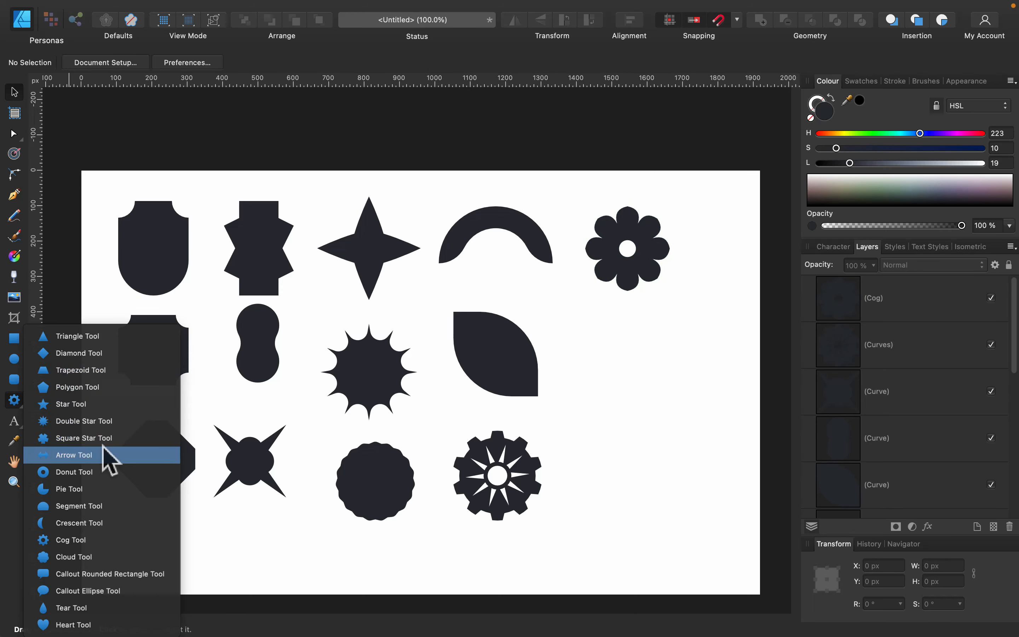
pyautogui.click(103, 450)
pyautogui.moveTo(616, 327)
pyautogui.mouseDown()
pyautogui.moveTo(724, 354)
pyautogui.moveTo(701, 358)
pyautogui.mouseUp()
pyautogui.click(434, 63)
pyautogui.click(442, 49)
pyautogui.moveTo(701, 370)
pyautogui.mouseDown()
pyautogui.moveTo(691, 371)
pyautogui.moveTo(702, 418)
pyautogui.mouseUp()
pyautogui.click(913, 62)
# Step: Add a copy of the arrow rotated −90° from its tail and merge both arrows into one shape
pyautogui.moveTo(670, 363)
pyautogui.mouseDown()
pyautogui.moveTo(714, 407)
pyautogui.moveTo(630, 418)
pyautogui.mouseUp()
pyautogui.press('super+equal')
pyautogui.press('super+equal')
pyautogui.press('super+equal')
pyautogui.hscroll(10, 589, 375)
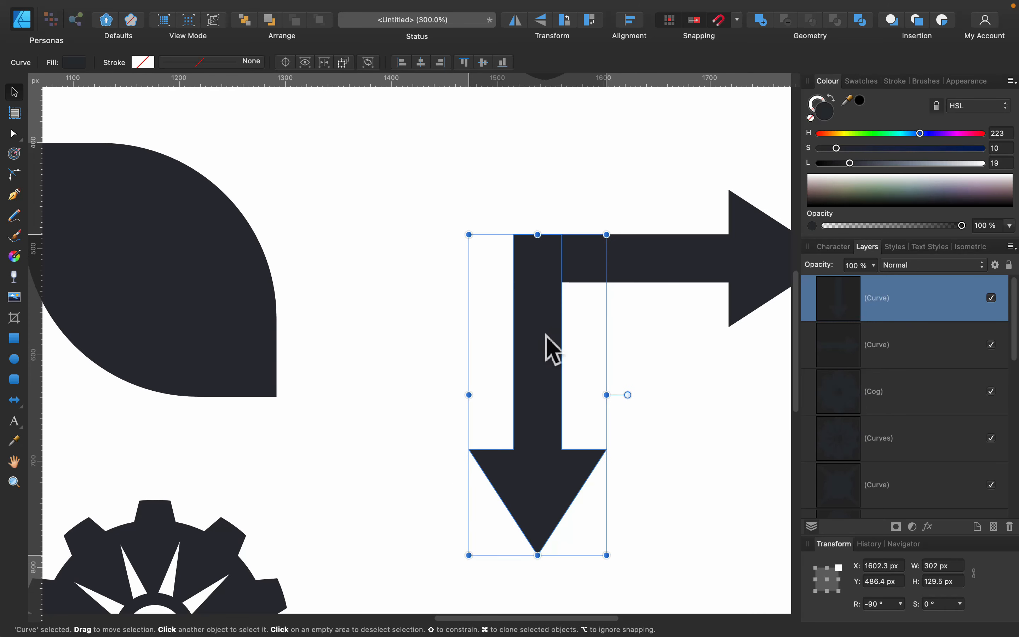
pyautogui.keyDown('shift'); pyautogui.click(640, 260); pyautogui.keyUp('shift')
pyautogui.click(761, 19)
# Step: Try to round the merged arrow's two elbow corners, adjusting the outer corner node between attempts
pyautogui.press('c')
pyautogui.moveTo(488, 196); pyautogui.dragTo(583, 301)
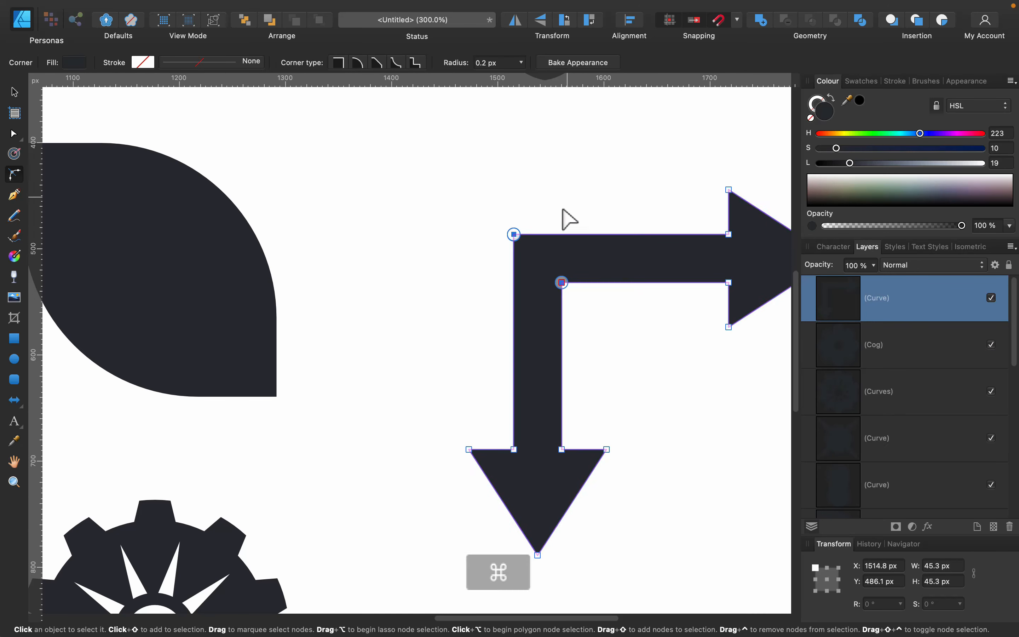
pyautogui.click(14, 134)
pyautogui.click(513, 234)
pyautogui.press('Left')
pyautogui.click(14, 174)
pyautogui.moveTo(484, 207); pyautogui.dragTo(630, 331)
pyautogui.press('super+z')
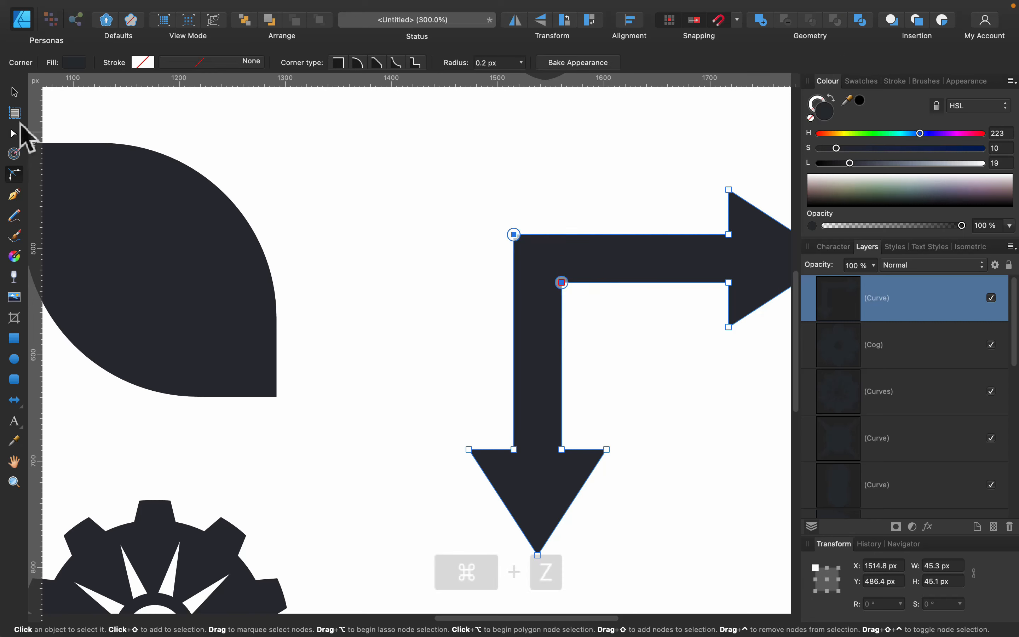
# Step: Clean up the merged arrow's elbow nodes and round both elbow corners into a smooth bend, baking the corners
pyautogui.click(14, 135)
pyautogui.moveTo(514, 235); pyautogui.dragTo(646, 371)
pyautogui.press('BackSpace')
pyautogui.press('super+z')
pyautogui.click(14, 174)
pyautogui.click(465, 303)
pyautogui.click(552, 65)
pyautogui.click(14, 92)
pyautogui.press('super+minus')
pyautogui.click(689, 326)
# Step: Draw six overlapping ellipses below the bent arrow to form a cloud
pyautogui.scroll(-5, 542, 468)
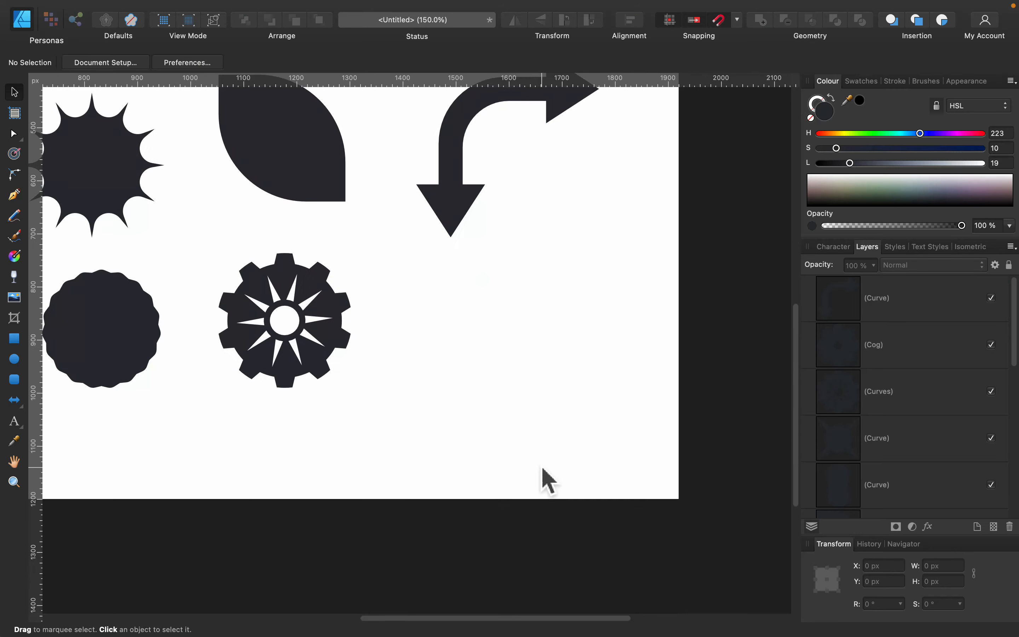
pyautogui.click(14, 358)
pyautogui.moveTo(488, 320); pyautogui.dragTo(391, 270)
pyautogui.moveTo(518, 307); pyautogui.dragTo(455, 263)
pyautogui.moveTo(562, 318); pyautogui.dragTo(488, 253)
pyautogui.moveTo(494, 358)
pyautogui.mouseDown()
pyautogui.moveTo(375, 299)
pyautogui.moveTo(374, 288)
pyautogui.mouseUp()
pyautogui.moveTo(599, 358); pyautogui.dragTo(507, 299)
pyautogui.moveTo(553, 375); pyautogui.dragTo(447, 306)
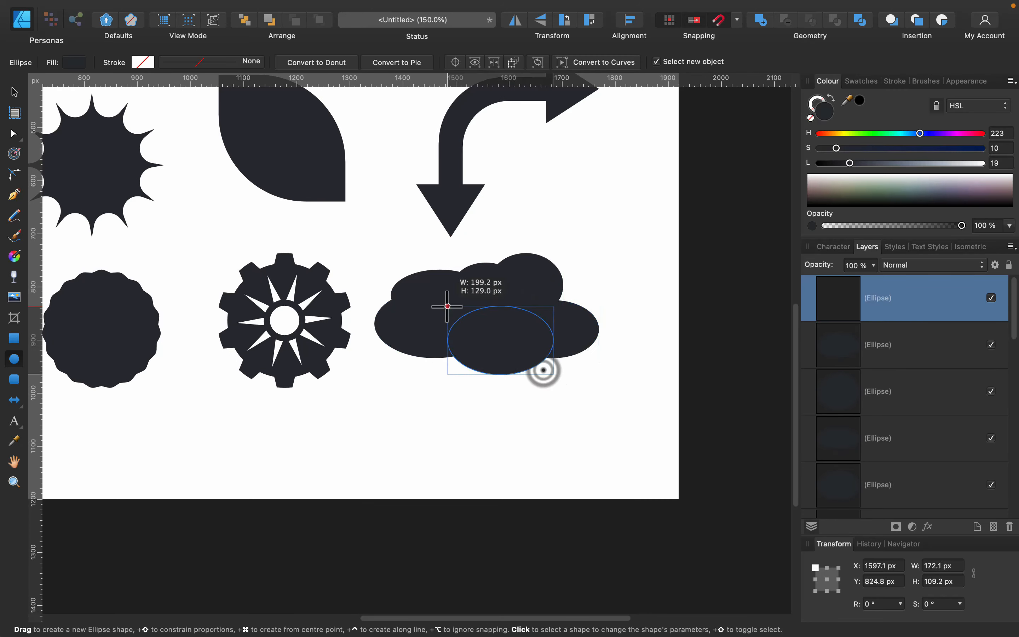
# Step: Merge the ellipses into a single cloud shape, shrink it and position it below the bent arrow
pyautogui.click(14, 92)
pyautogui.moveTo(380, 238); pyautogui.dragTo(542, 344)
pyautogui.click(760, 20)
pyautogui.keyDown('shift'); pyautogui.click(416, 351); pyautogui.keyUp('shift')
pyautogui.click(760, 19)
pyautogui.moveTo(461, 302); pyautogui.dragTo(494, 297)
pyautogui.click(398, 374)
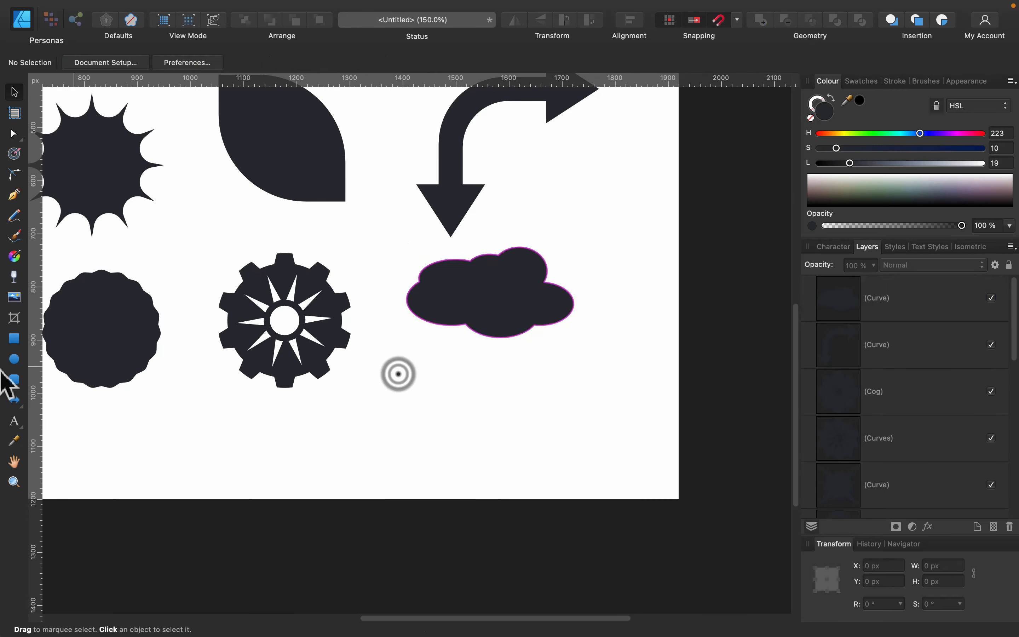
# Step: Draw a crescent about 172 px wide and high below the cloud and set its right curve to -50%
pyautogui.moveTo(12, 398); pyautogui.dragTo(127, 591)
pyautogui.click(164, 522)
pyautogui.moveTo(511, 363); pyautogui.dragTo(600, 453)
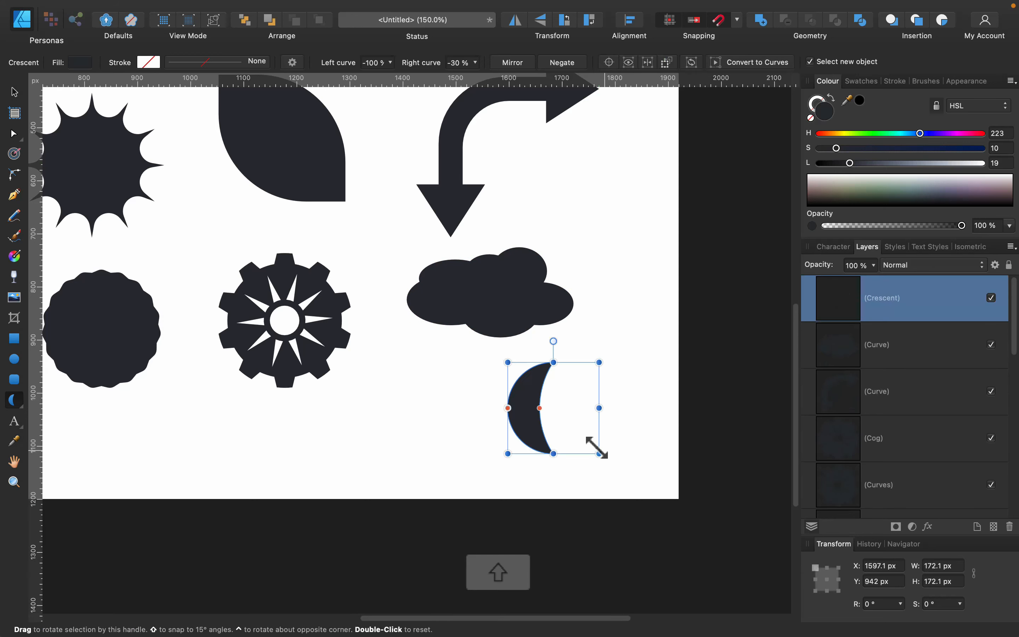
pyautogui.press('Escape')
pyautogui.click(529, 409)
# Step: Duplicate the crescent to its left and flip the copy horizontally so the two backs face each other
pyautogui.click(14, 92)
pyautogui.moveTo(542, 422); pyautogui.dragTo(435, 422)
pyautogui.click(515, 20)
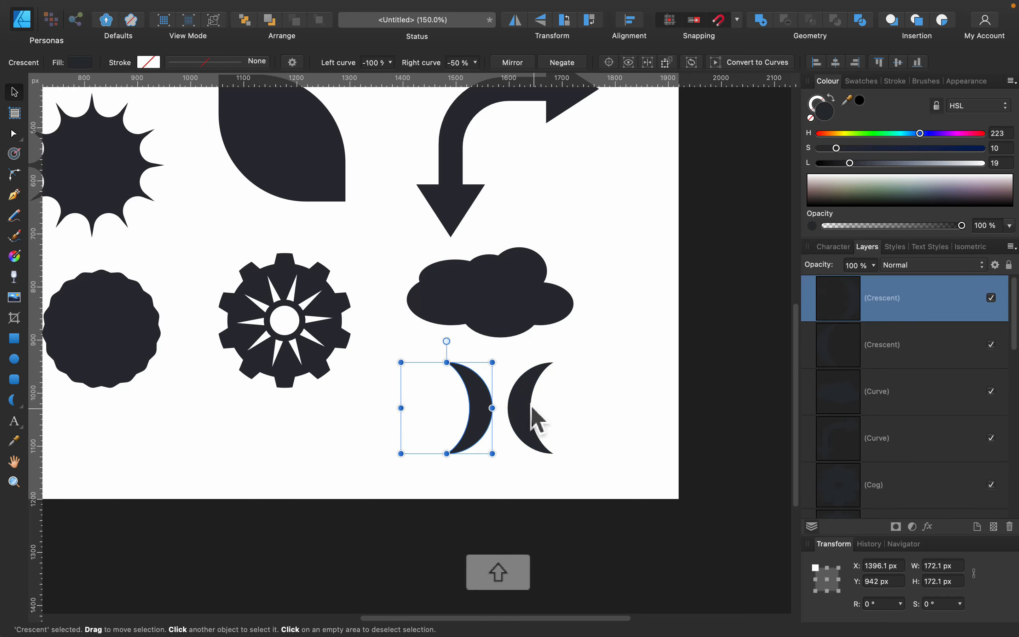
# Step: Duplicate the crescent pair with a quarter-turn rotation and merge all four crescents into one four-cornered shape
pyautogui.keyDown('shift'); pyautogui.click(526, 409); pyautogui.keyUp('shift')
pyautogui.press('super+j')
pyautogui.moveTo(501, 341); pyautogui.dragTo(434, 407)
pyautogui.moveTo(629, 471); pyautogui.dragTo(414, 492)
pyautogui.click(760, 21)
pyautogui.click(588, 388)
# Step: Draw an eight-sided polygon about 142 px wide below the winged ellipse, with a square about 65 px wide inside it
pyautogui.press('space')
pyautogui.moveTo(144, 570)
pyautogui.mouseDown()
pyautogui.moveTo(370, 367)
pyautogui.moveTo(474, 378)
pyautogui.mouseUp()
pyautogui.click(22, 407)
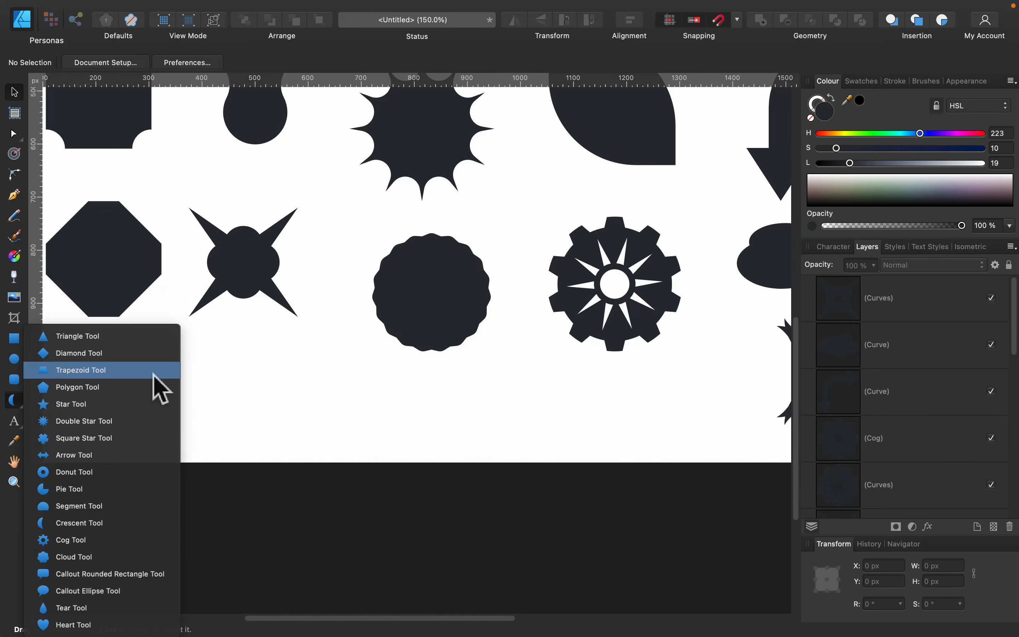
pyautogui.click(156, 387)
pyautogui.moveTo(232, 350); pyautogui.dragTo(308, 425)
pyautogui.moveTo(376, 78); pyautogui.dragTo(382, 78)
pyautogui.press('m')
pyautogui.moveTo(253, 370); pyautogui.dragTo(288, 405)
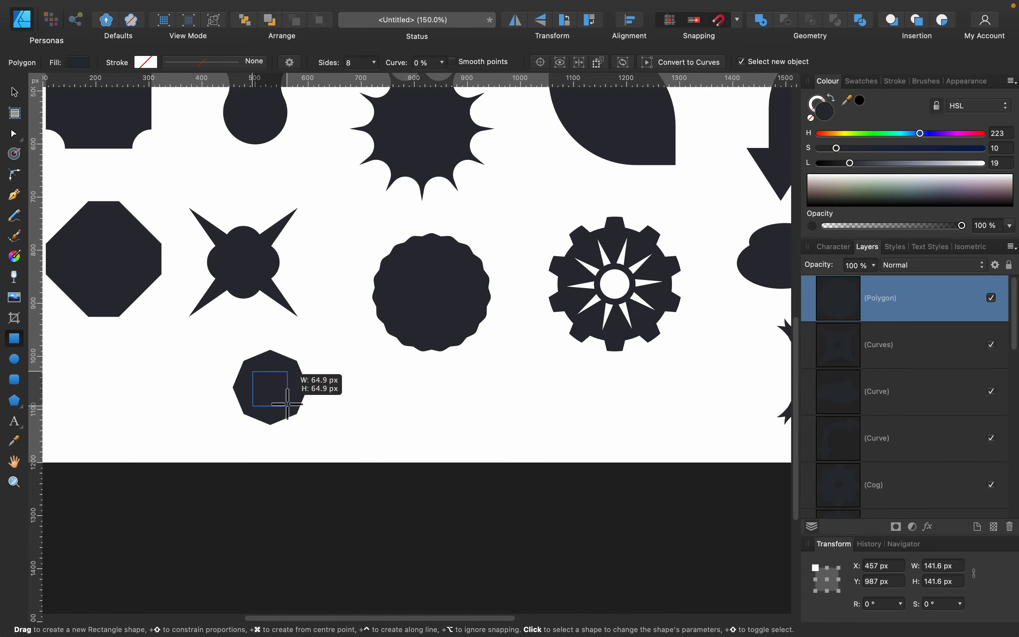
# Step: Centre the square and polygon on each other and subtract the square to cut a hole
pyautogui.press('v')
pyautogui.keyDown('shift'); pyautogui.click(299, 392); pyautogui.keyUp('shift')
pyautogui.click(629, 20)
pyautogui.click(657, 74)
pyautogui.click(657, 151)
pyautogui.click(785, 20)
pyautogui.click(343, 353)
# Step: Move the polygon with the square hole below the octagon and enlarge it to roughly the octagon's width
pyautogui.press('super+minus')
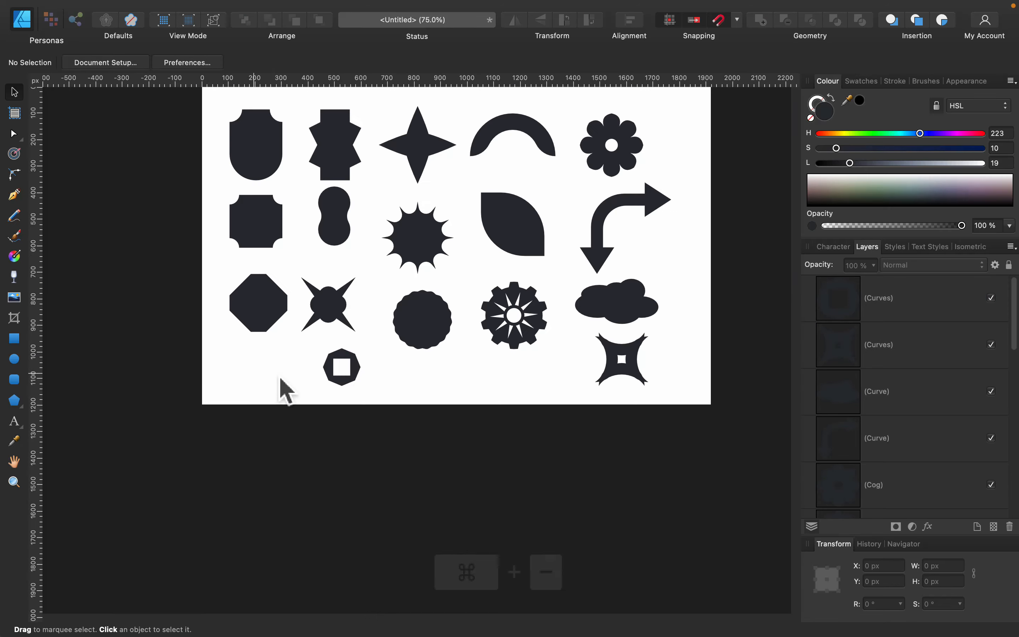
pyautogui.moveTo(354, 372); pyautogui.dragTo(309, 414)
pyautogui.moveTo(297, 389); pyautogui.dragTo(277, 380)
# Step: Rearrange the scalloped circle, sunburst cog, flower, merged crescent shape and cloud into the lower rows of the first columns
pyautogui.moveTo(422, 320); pyautogui.dragTo(412, 302)
pyautogui.moveTo(514, 320); pyautogui.dragTo(416, 376)
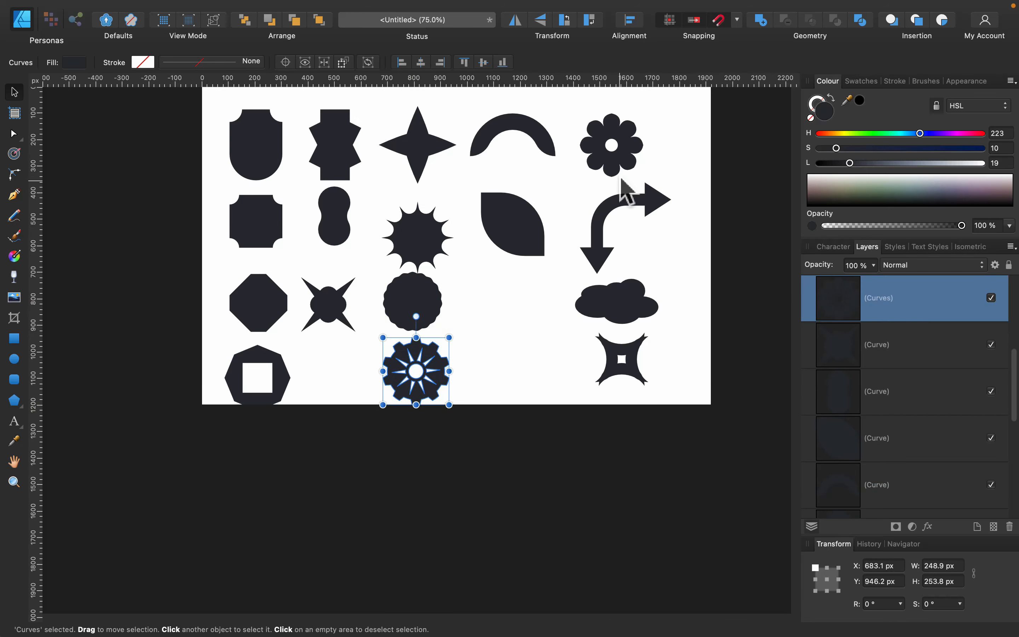
pyautogui.moveTo(612, 159); pyautogui.dragTo(522, 321)
pyautogui.moveTo(622, 346); pyautogui.dragTo(337, 364)
pyautogui.moveTo(637, 317); pyautogui.dragTo(532, 394)
# Step: Move the bent arrow to the end of the first row and shrink it to about 254 px wide
pyautogui.moveTo(655, 202); pyautogui.dragTo(652, 133)
pyautogui.moveTo(669, 206); pyautogui.dragTo(645, 182)
pyautogui.moveTo(590, 163); pyautogui.dragTo(594, 163)
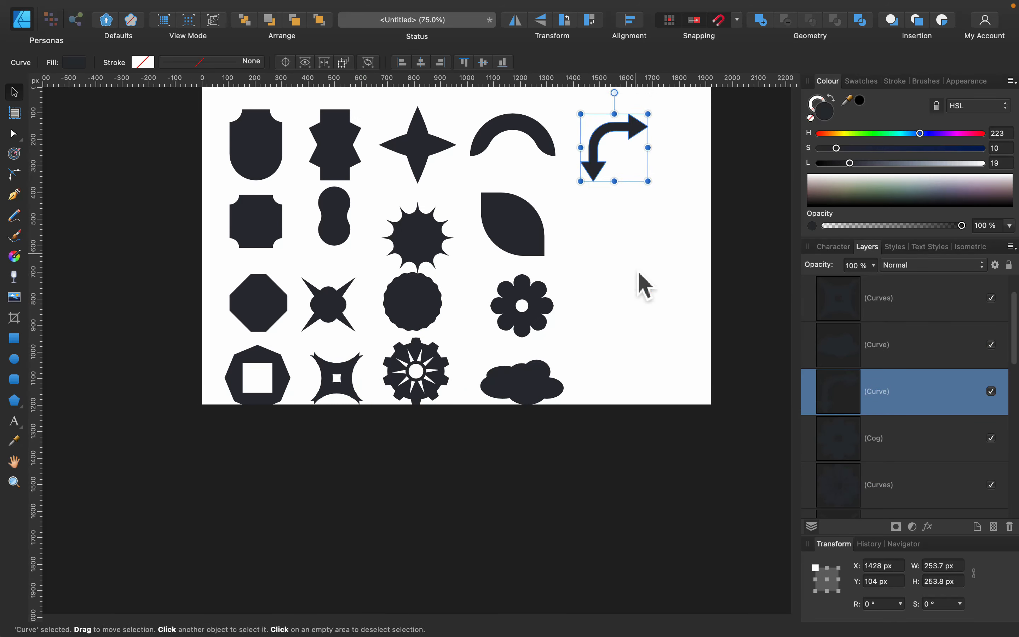
pyautogui.click(638, 272)
# Step: Draw a triangle about 177 px wide and high below the bent arrow
pyautogui.press('super+equal')
pyautogui.hscroll(6, 650, 254)
pyautogui.scroll(3, 650, 254)
pyautogui.click(20, 406)
pyautogui.click(75, 256)
pyautogui.moveTo(512, 243); pyautogui.dragTo(616, 332)
pyautogui.press('v')
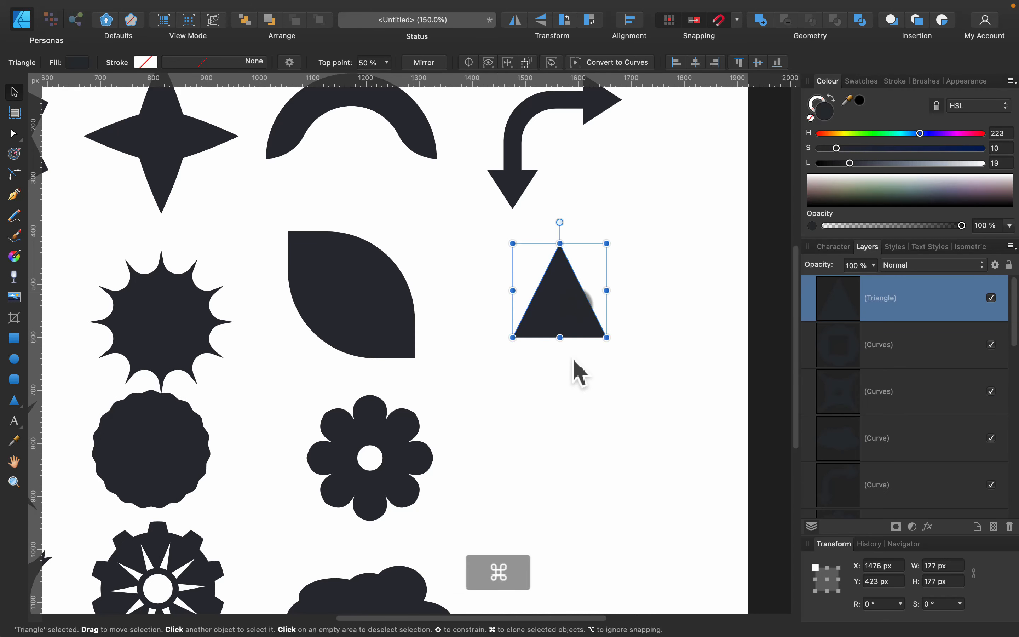
# Step: Duplicate the triangle downward and subtract the copy to cut a notch in the original's base
pyautogui.moveTo(569, 280); pyautogui.dragTo(568, 350)
pyautogui.keyDown('shift'); pyautogui.click(567, 276); pyautogui.keyUp('shift')
pyautogui.click(785, 20)
pyautogui.click(471, 300)
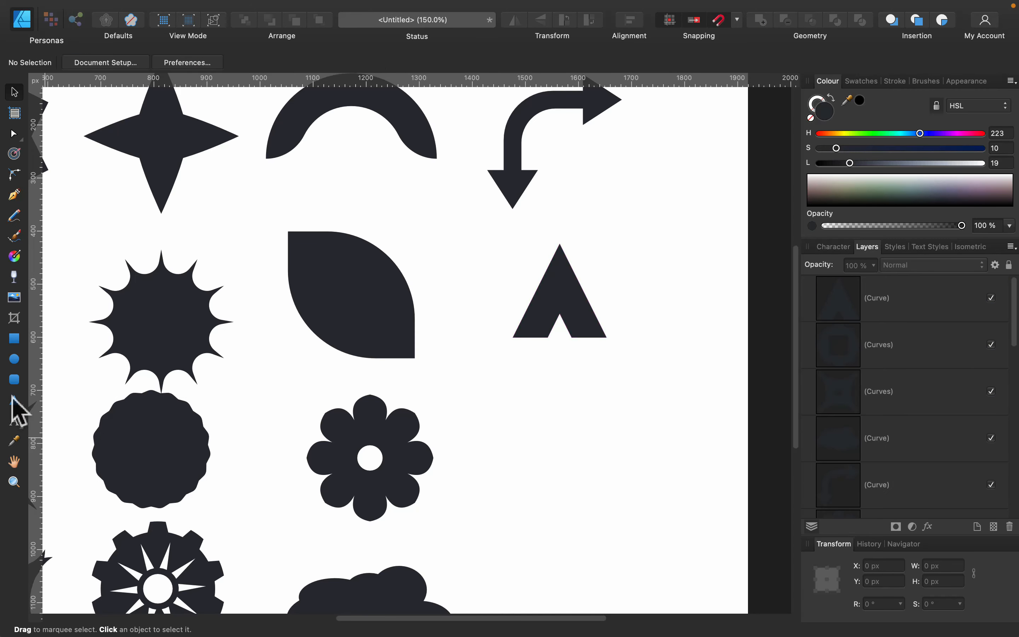
# Step: Draw a triangle about 118 px wide and high below the notched one and rotate it to point right
pyautogui.click(20, 406)
pyautogui.click(78, 338)
pyautogui.scroll(-4, 590, 268)
pyautogui.moveTo(566, 259); pyautogui.dragTo(628, 322)
pyautogui.press('v')
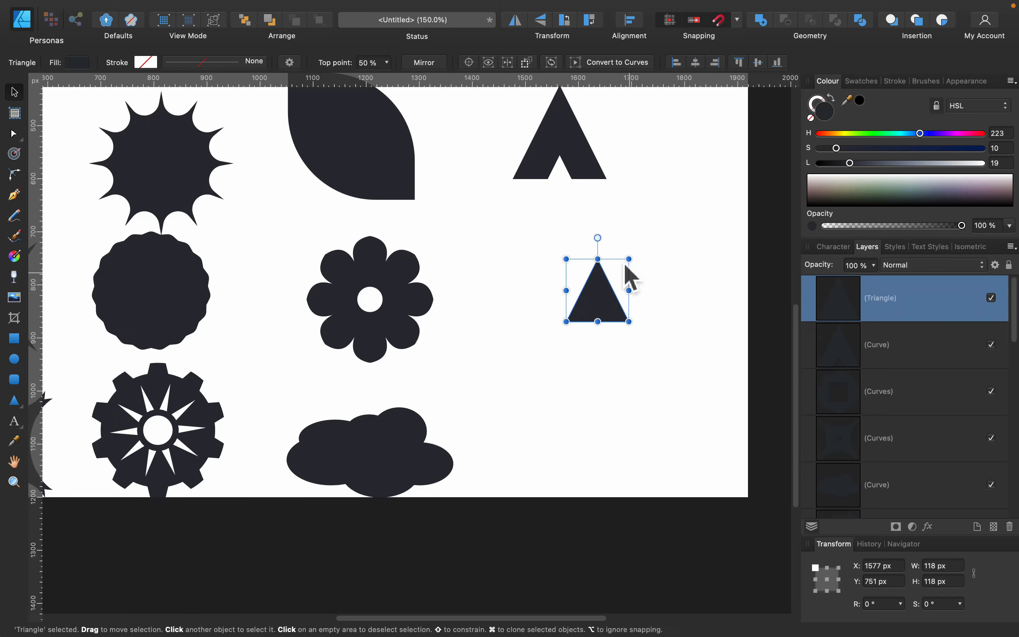
pyautogui.moveTo(598, 237); pyautogui.dragTo(650, 290)
# Step: Merge the right-pointing triangle with an offset copy and enlarge the result to about 225 by 162 px
pyautogui.moveTo(587, 298)
pyautogui.mouseDown()
pyautogui.moveTo(611, 298)
pyautogui.moveTo(560, 274)
pyautogui.mouseUp()
pyautogui.keyDown('shift'); pyautogui.click(576, 291); pyautogui.keyUp('shift')
pyautogui.click(761, 20)
pyautogui.moveTo(607, 305); pyautogui.dragTo(636, 329)
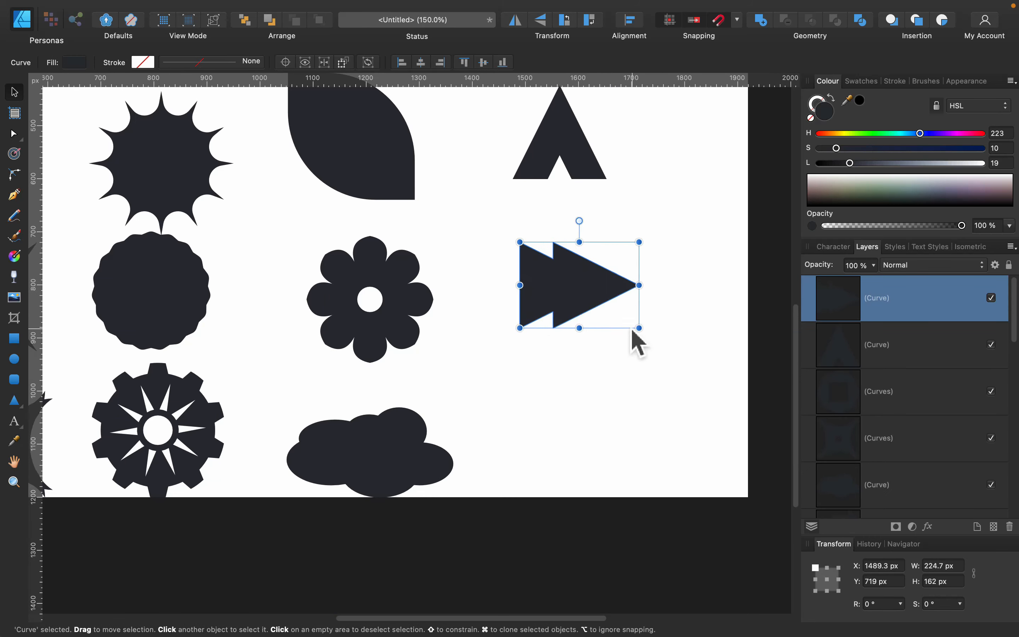
# Step: Round all corners of the merged double triangle with the Corner tool
pyautogui.click(606, 371)
pyautogui.click(14, 174)
pyautogui.click(530, 255)
pyautogui.moveTo(482, 205); pyautogui.dragTo(693, 348)
pyautogui.moveTo(638, 285); pyautogui.dragTo(626, 285)
pyautogui.click(587, 441)
pyautogui.click(15, 92)
pyautogui.click(615, 291)
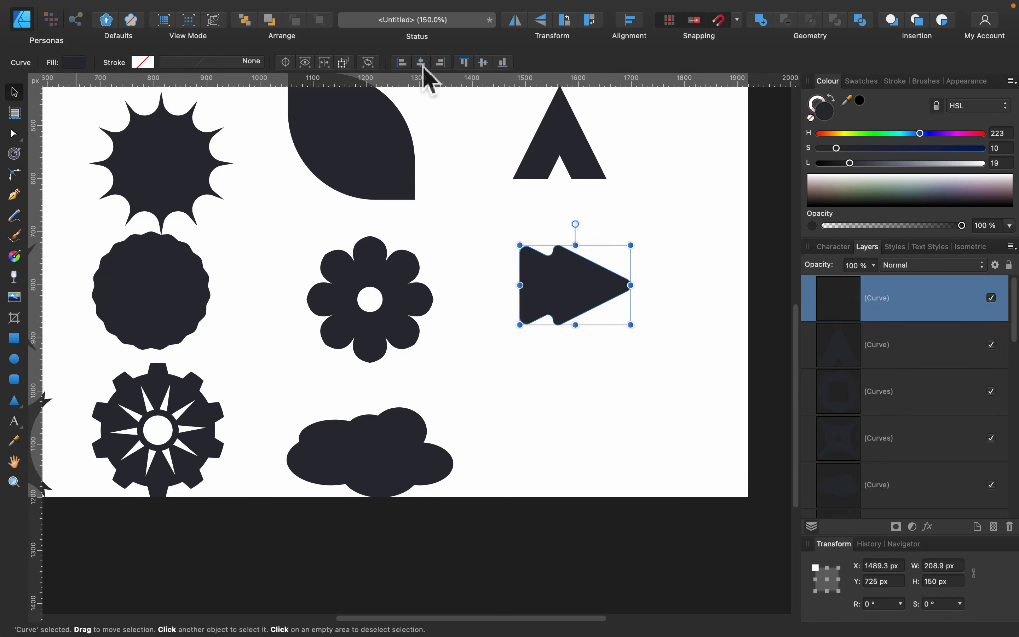
pyautogui.click(623, 381)
# Step: Draw a seven-pointed star about 233 px wide below the double triangle, adjusting its inner radius and rounding its outer points
pyautogui.scroll(5, 623, 382)
pyautogui.scroll(-5, 623, 382)
pyautogui.click(21, 407)
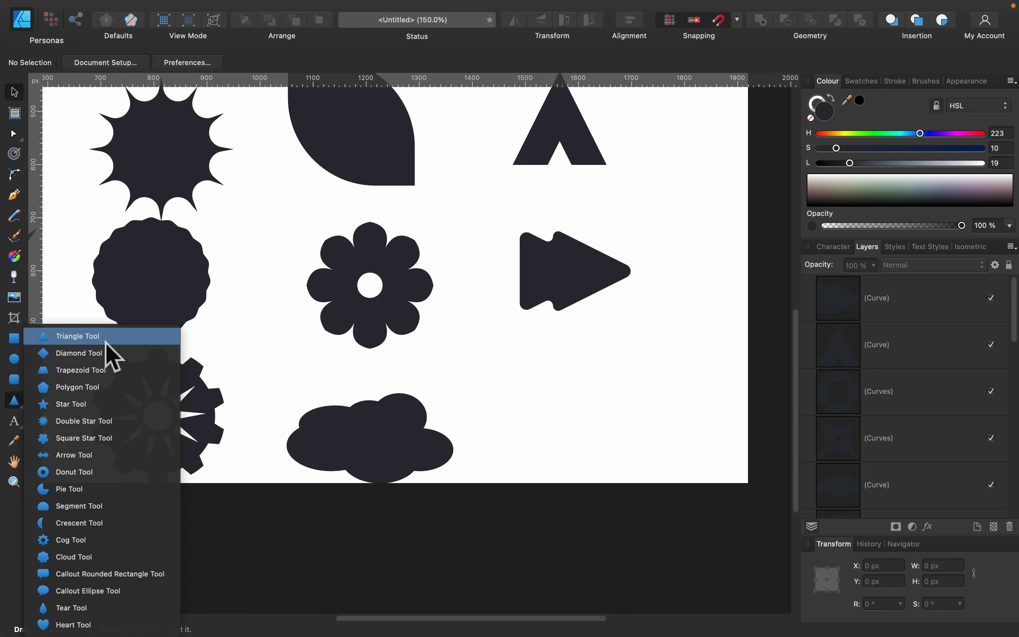
pyautogui.click(71, 404)
pyautogui.moveTo(528, 339); pyautogui.dragTo(654, 466)
pyautogui.click(444, 62)
pyautogui.moveTo(602, 380); pyautogui.dragTo(607, 369)
pyautogui.moveTo(591, 339); pyautogui.dragTo(592, 343)
# Step: Draw a circle over the middle of the seven-pointed star
pyautogui.click(14, 358)
pyautogui.moveTo(551, 439); pyautogui.dragTo(631, 361)
pyautogui.click(13, 90)
# Step: Try subtracting the circle from the star and undo the subtraction
pyautogui.keyDown('shift'); pyautogui.click(647, 415); pyautogui.keyUp('shift')
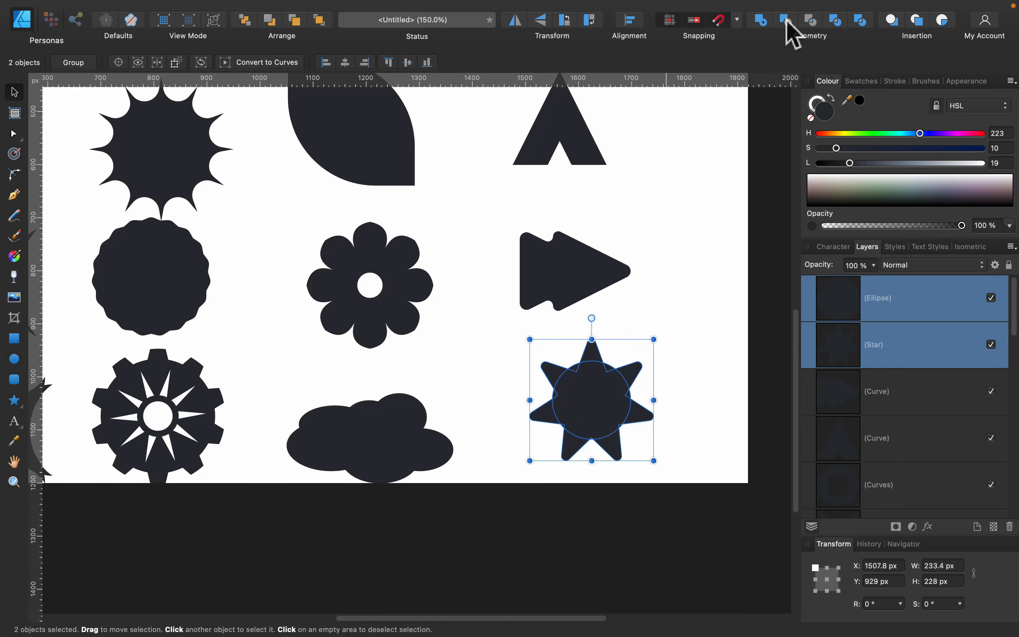
pyautogui.click(786, 20)
pyautogui.press('super+z')
# Step: Align the circle and star by their centres, both horizontally and vertically
pyautogui.click(682, 350)
pyautogui.moveTo(589, 402); pyautogui.dragTo(589, 412)
pyautogui.moveTo(506, 326); pyautogui.dragTo(720, 489)
pyautogui.click(634, 19)
pyautogui.click(657, 73)
pyautogui.click(657, 150)
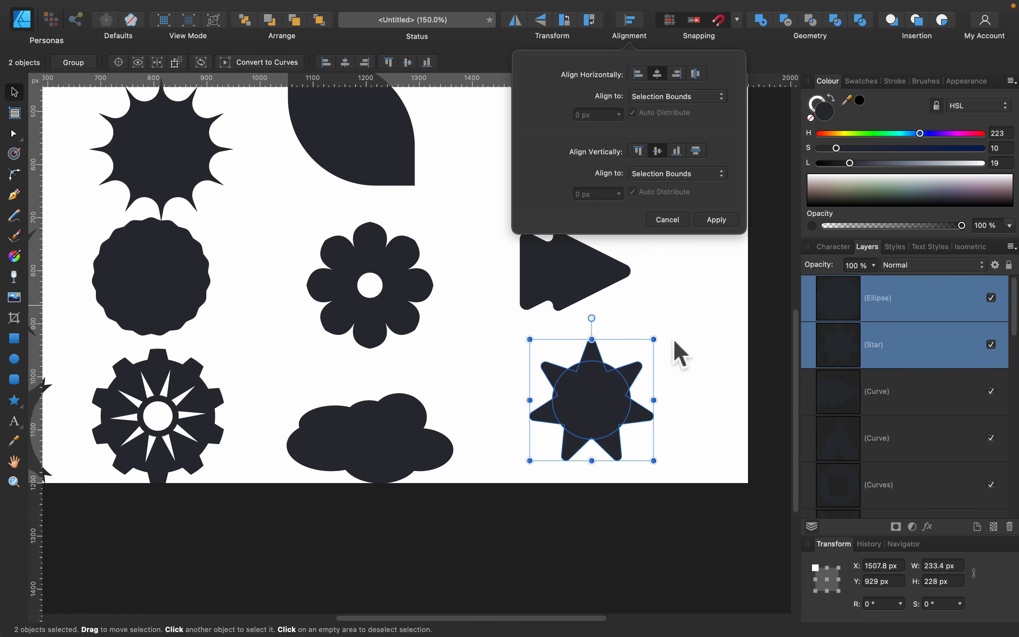
pyautogui.click(674, 342)
# Step: Nudge the circle down in small increments to even out the star's rays around it
pyautogui.click(596, 365)
pyautogui.press('Down')
pyautogui.press('Down')
pyautogui.press('Down')
pyautogui.press('Down')
pyautogui.press('Down')
pyautogui.press('Down')
pyautogui.click(637, 366)
pyautogui.click(674, 355)
# Step: Subtract the circle from the star to leave a ring of seven separate rays
pyautogui.moveTo(695, 321); pyautogui.dragTo(512, 477)
pyautogui.click(785, 20)
pyautogui.click(696, 241)
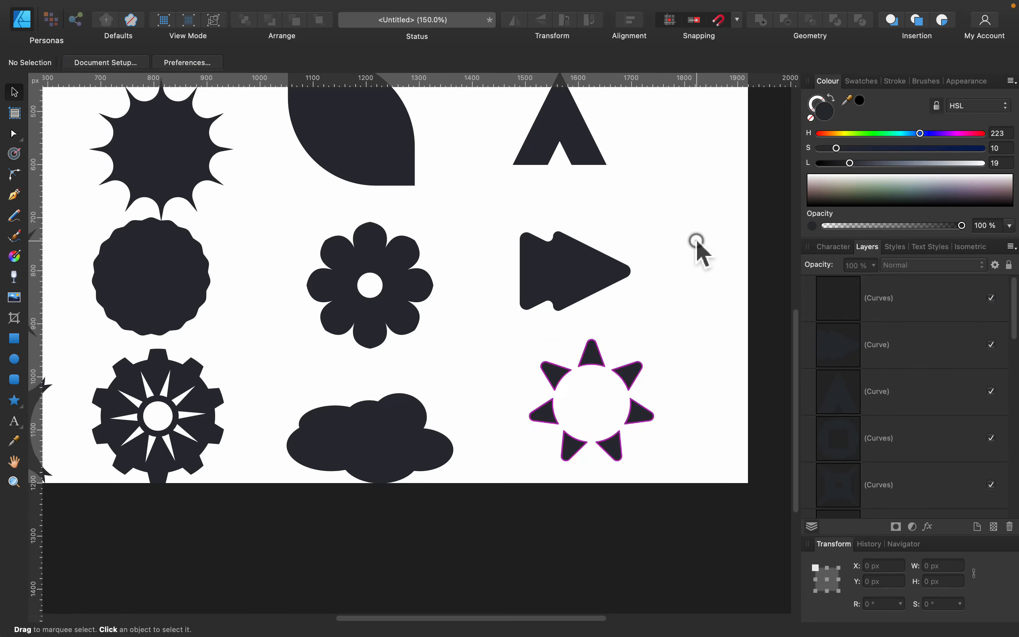
# Step: Shift the ring of rays slightly left and scale down the cloud, leaf and arc, making the leaf about 191 px wide
pyautogui.moveTo(640, 415); pyautogui.dragTo(624, 410)
pyautogui.click(417, 443)
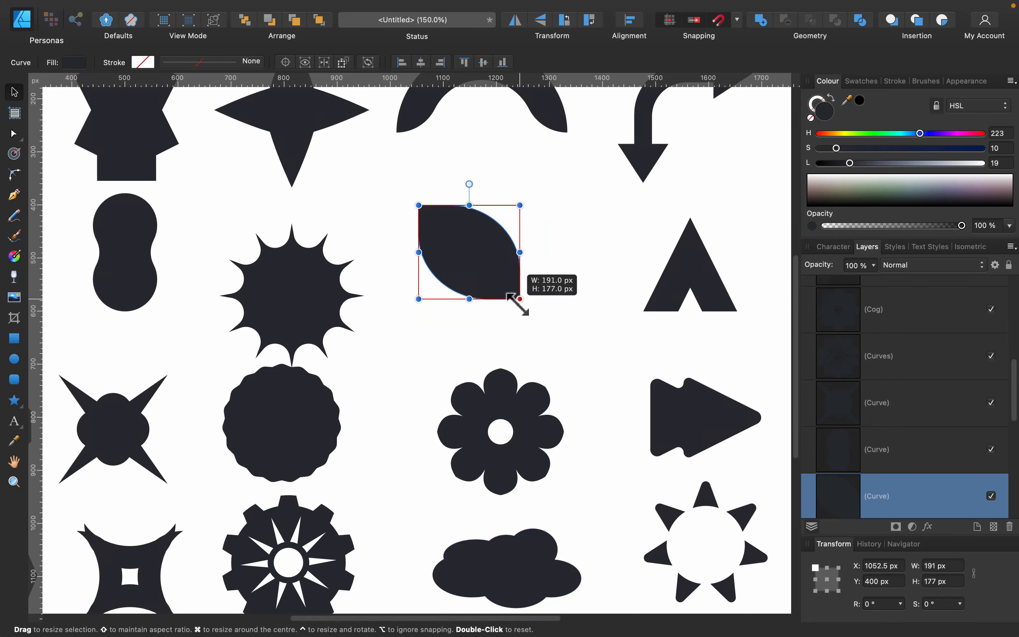
pyautogui.moveTo(518, 303); pyautogui.dragTo(514, 302)
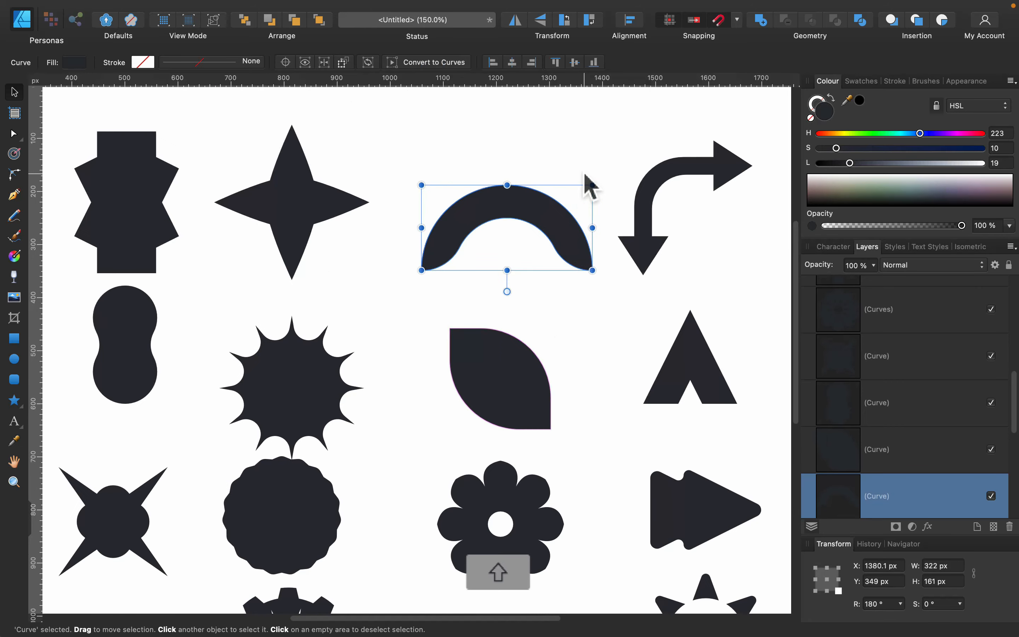
pyautogui.moveTo(592, 185); pyautogui.dragTo(562, 200)
# Step: Scale down the scalloped circle and the sunburst cog in the middle column
pyautogui.moveTo(352, 587); pyautogui.dragTo(520, 437)
pyautogui.moveTo(535, 584); pyautogui.dragTo(381, 297)
pyautogui.moveTo(524, 573); pyautogui.dragTo(487, 535)
pyautogui.moveTo(455, 379); pyautogui.dragTo(482, 400)
pyautogui.moveTo(466, 264); pyautogui.dragTo(487, 255)
# Step: Shorten the zigzag-sided badge to about 187 px, rotate it -90° and reposition it above the peanut shape
pyautogui.moveTo(188, 181); pyautogui.dragTo(276, 335)
pyautogui.click(382, 202)
pyautogui.moveTo(382, 135); pyautogui.dragTo(382, 179)
pyautogui.moveTo(381, 158); pyautogui.dragTo(483, 237)
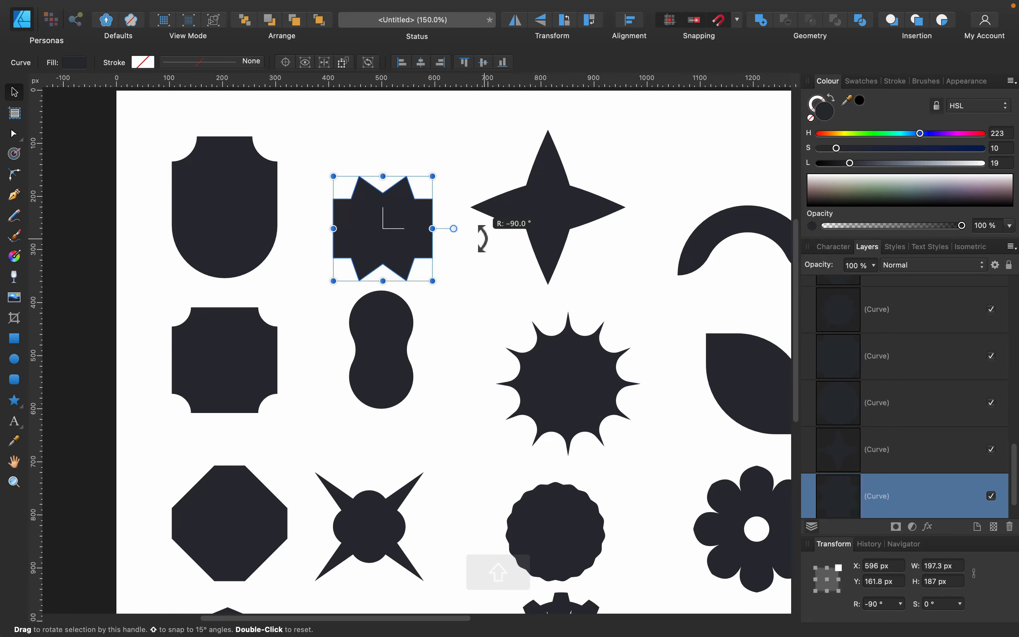
pyautogui.moveTo(390, 231); pyautogui.dragTo(389, 208)
# Step: Shrink the octagon to match the width of the notched square above it
pyautogui.click(460, 317)
pyautogui.moveTo(359, 451); pyautogui.dragTo(520, 241)
pyautogui.click(414, 425)
pyautogui.keyDown('shift'); pyautogui.click(422, 327); pyautogui.keyUp('shift')
pyautogui.moveTo(455, 532); pyautogui.dragTo(443, 506)
# Step: Arrange the shapes, starting with the first column, into an evenly spaced grid of five columns and four rows
pyautogui.press('super+minus')
pyautogui.click(398, 164)
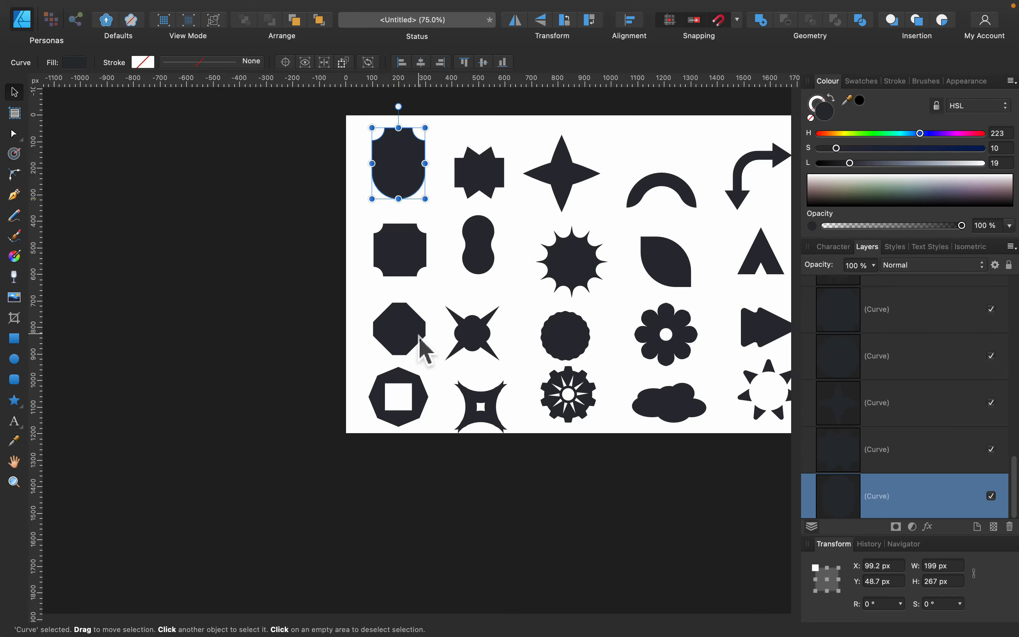
pyautogui.moveTo(315, 113); pyautogui.dragTo(440, 438)
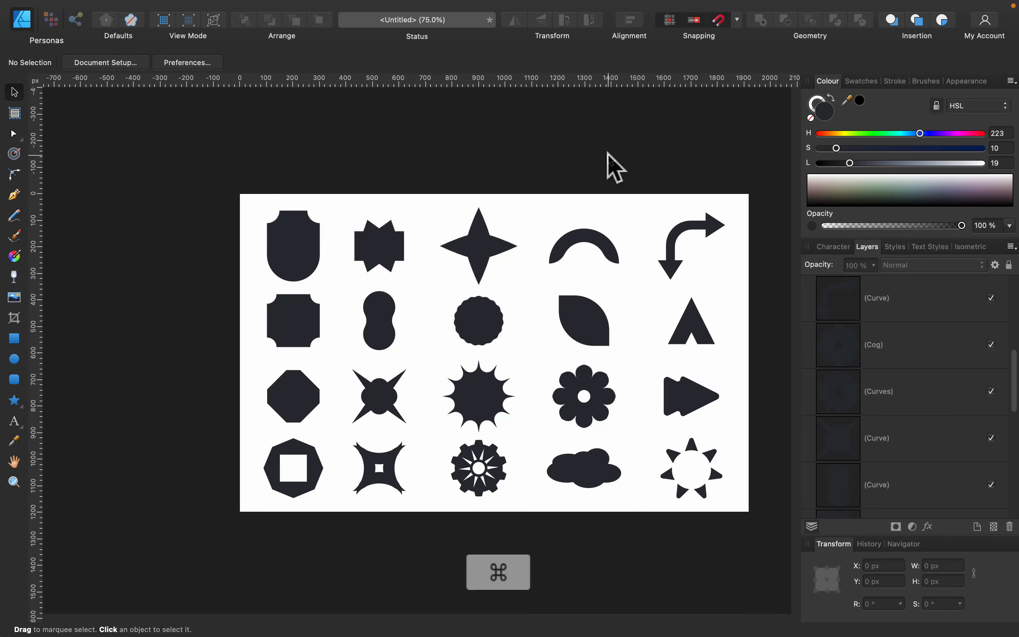
pyautogui.press('super+0')
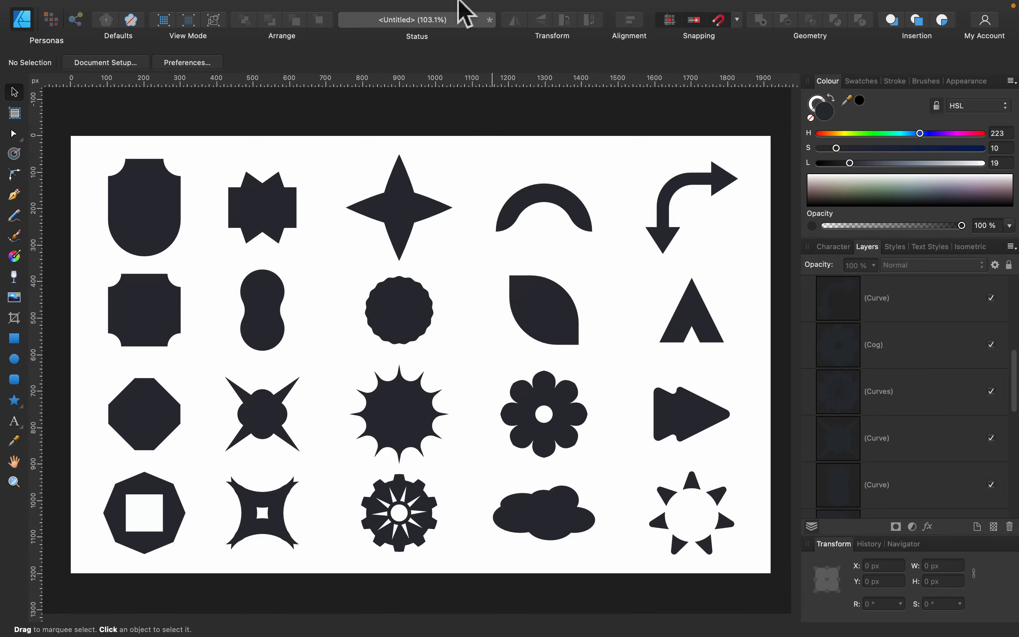
# Step: Show the Assets library and create a new asset category
pyautogui.moveTo(460, 2)
pyautogui.click(321, 8)
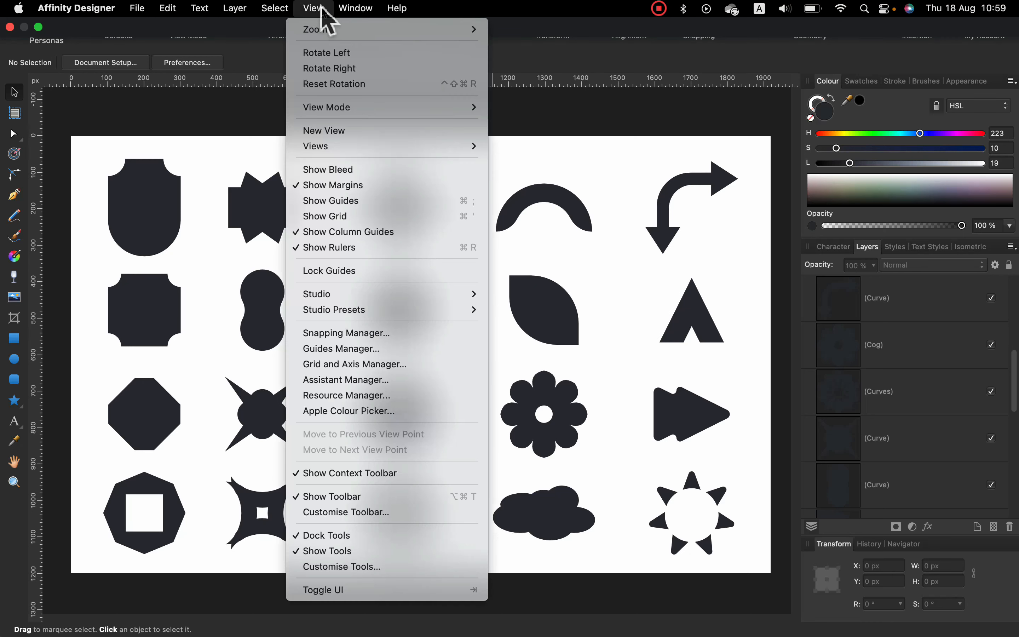
pyautogui.moveTo(374, 293)
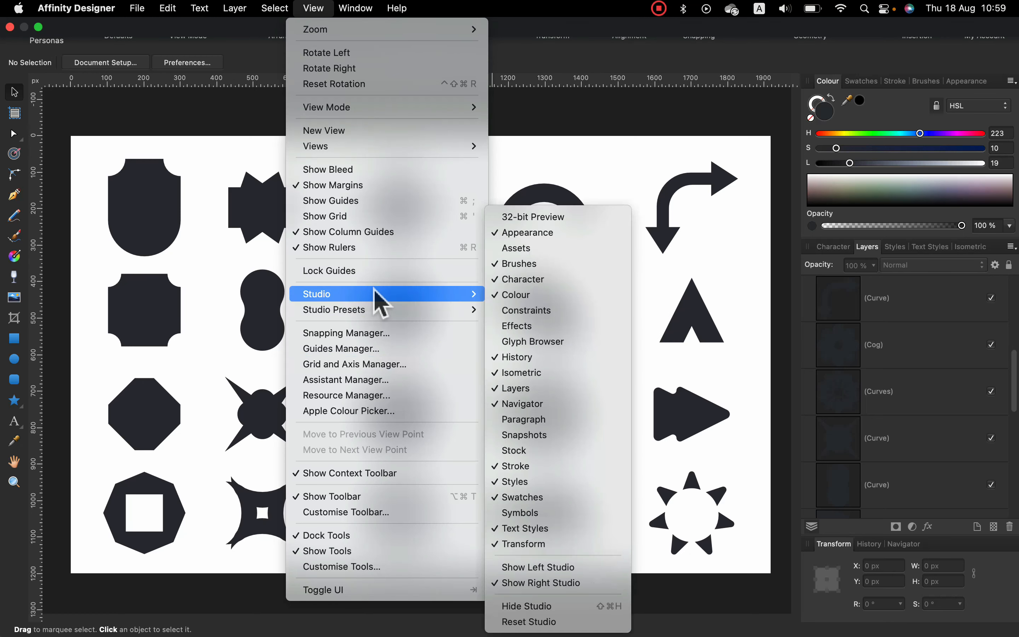
pyautogui.click(569, 249)
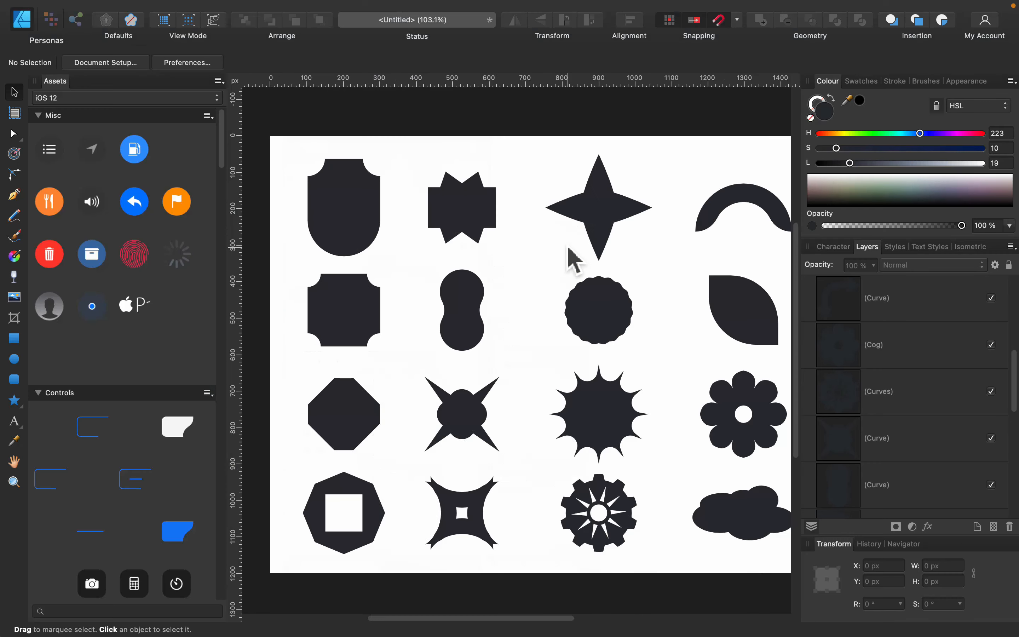
pyautogui.click(218, 81)
pyautogui.click(227, 97)
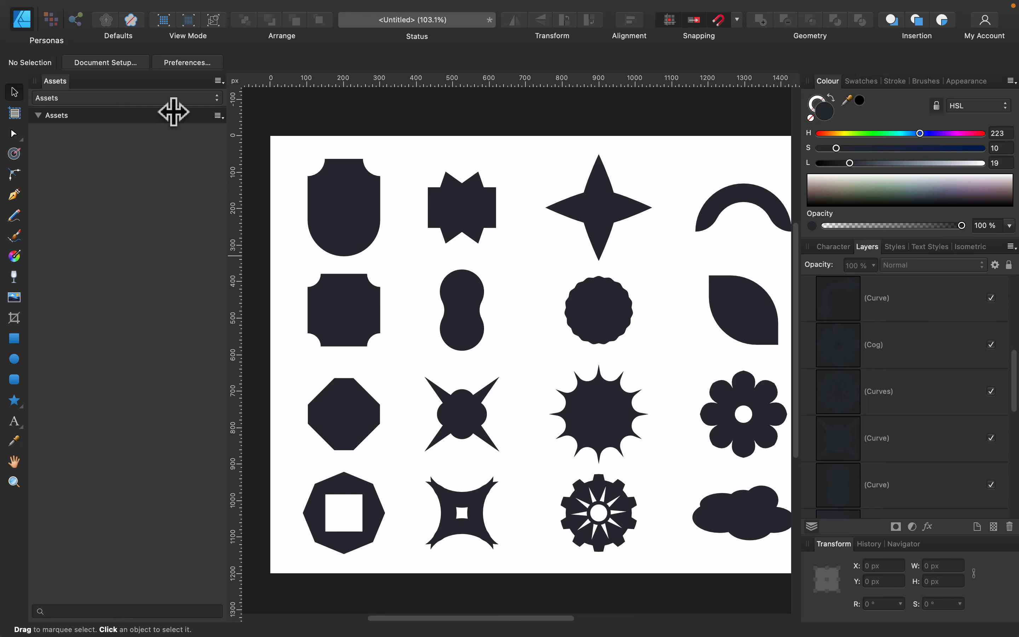
# Step: Rename the empty group in the new asset category as Extra Shapes
pyautogui.click(219, 115)
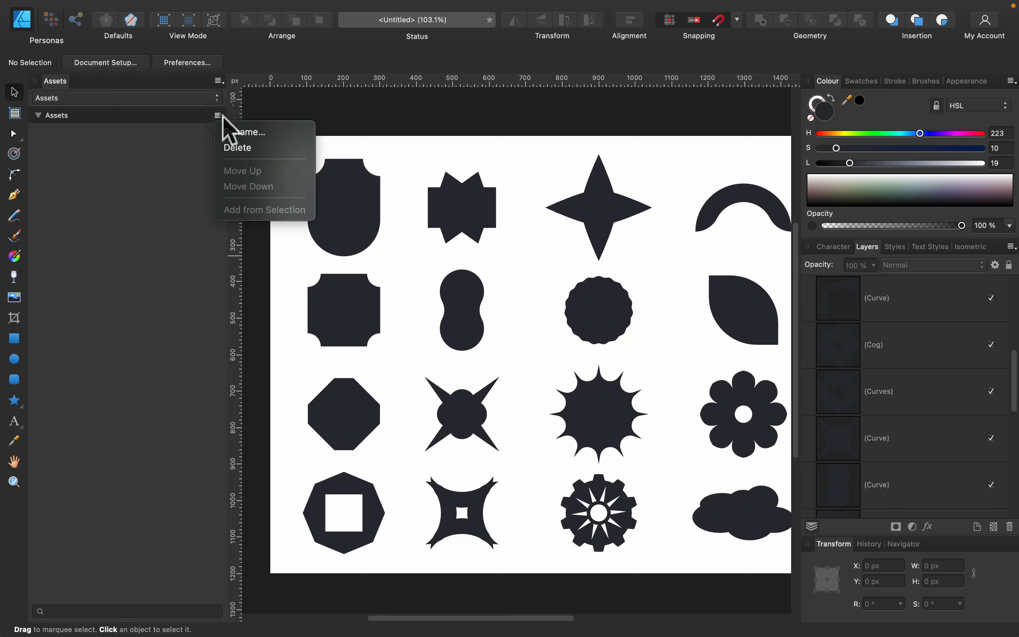
pyautogui.click(235, 132)
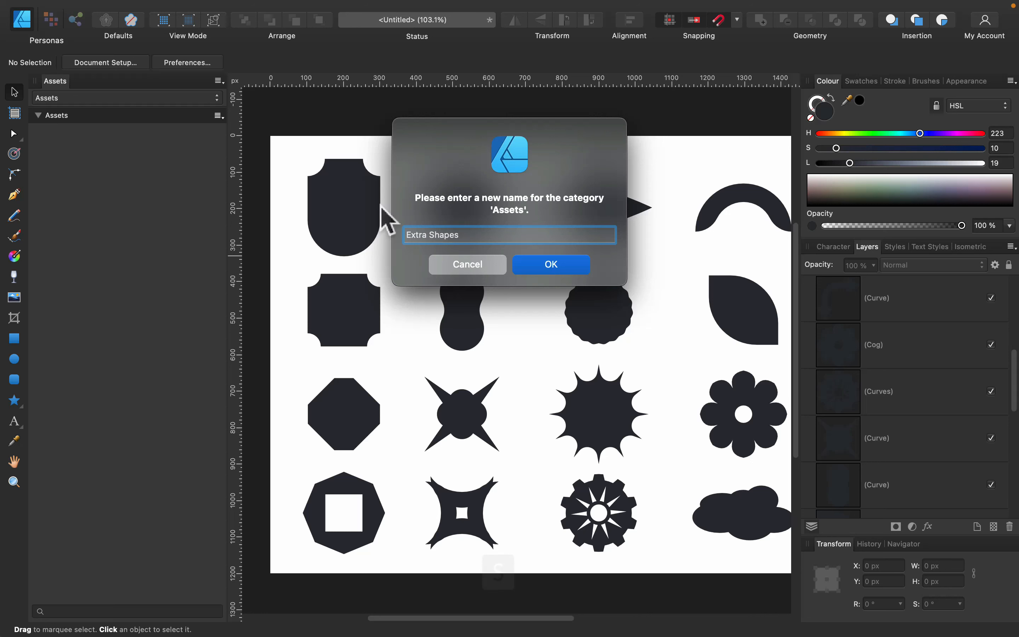
pyautogui.click(538, 266)
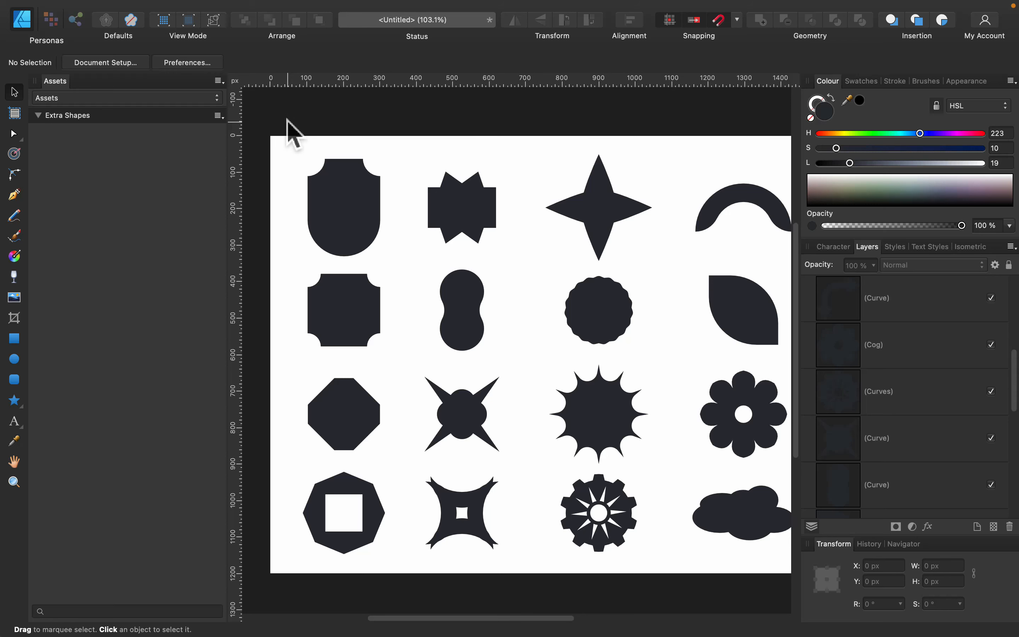
# Step: Add all 20 shapes on the page to the Extra Shapes asset group
pyautogui.press('super+minus')
pyautogui.press('space')
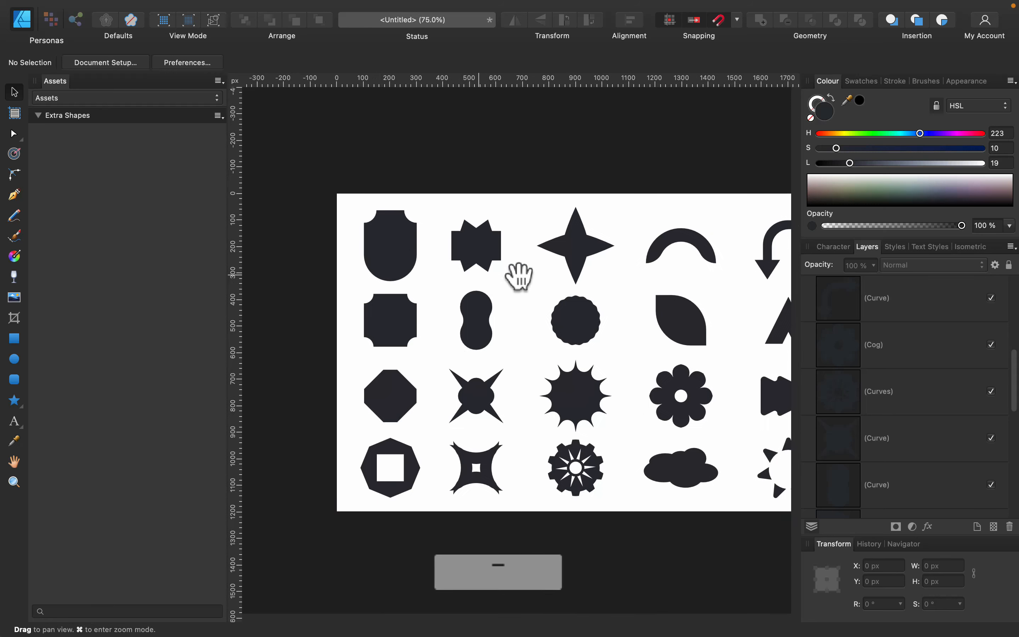
pyautogui.moveTo(518, 278); pyautogui.dragTo(543, 291)
pyautogui.moveTo(289, 149); pyautogui.dragTo(768, 553)
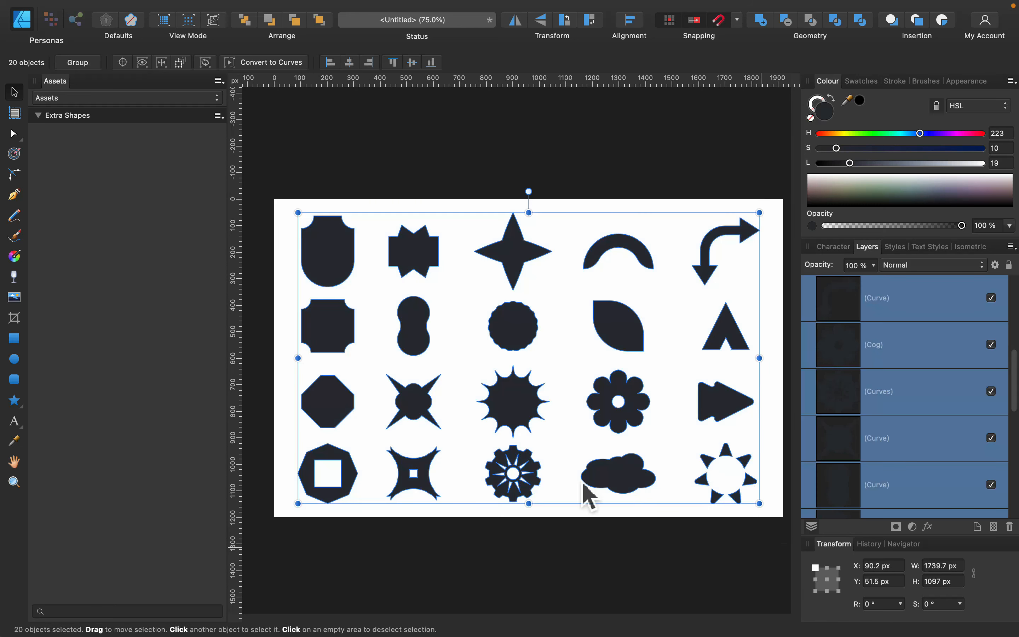
pyautogui.click(218, 116)
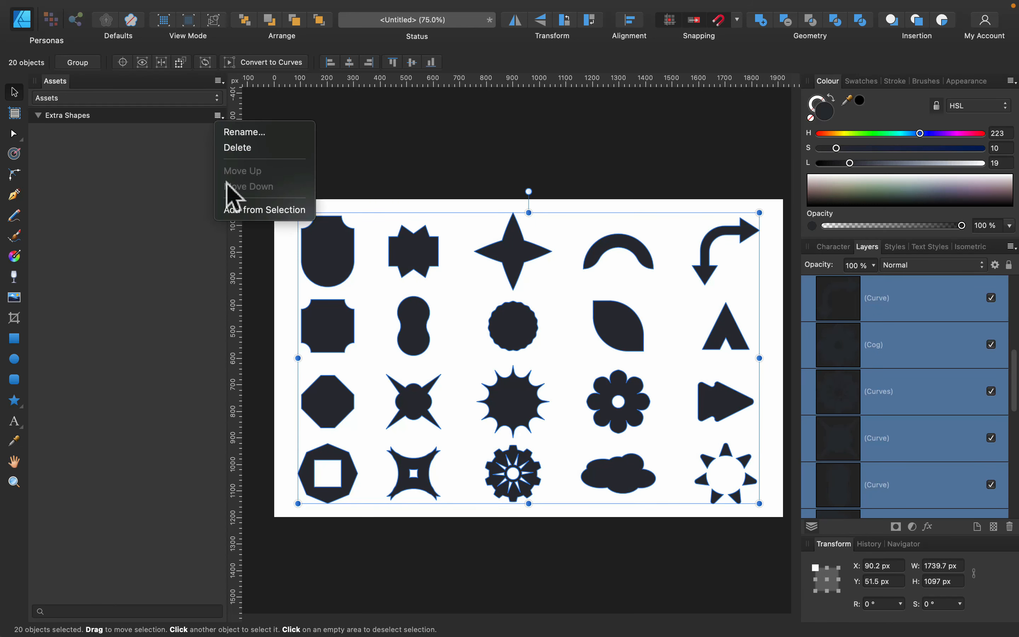
pyautogui.click(248, 211)
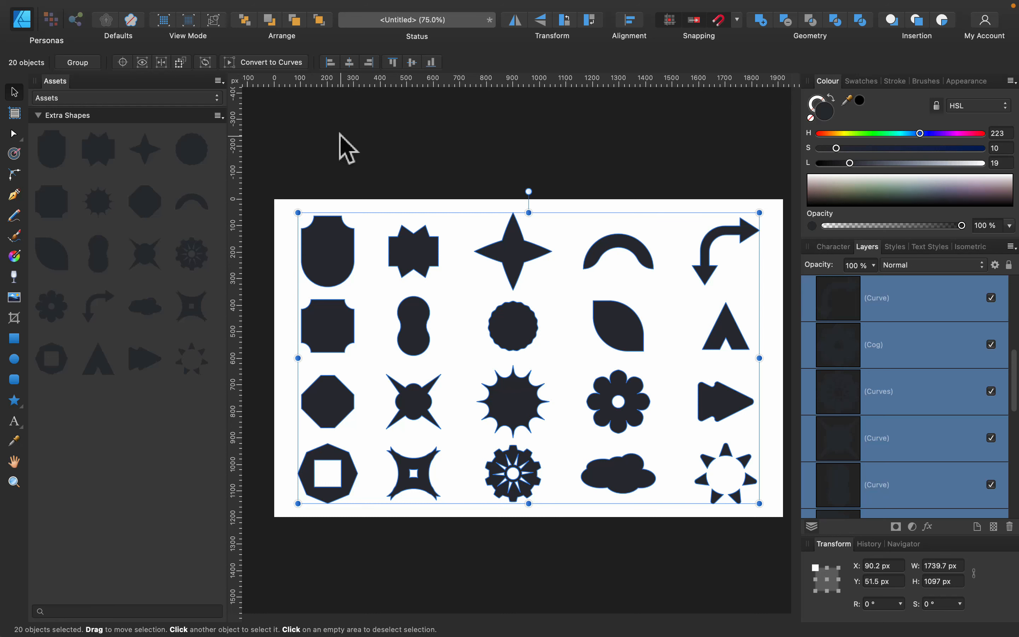
pyautogui.click(347, 159)
# Step: Insert a document-sized artboard that holds the existing page of shapes
pyautogui.scroll(-2, 329, 409)
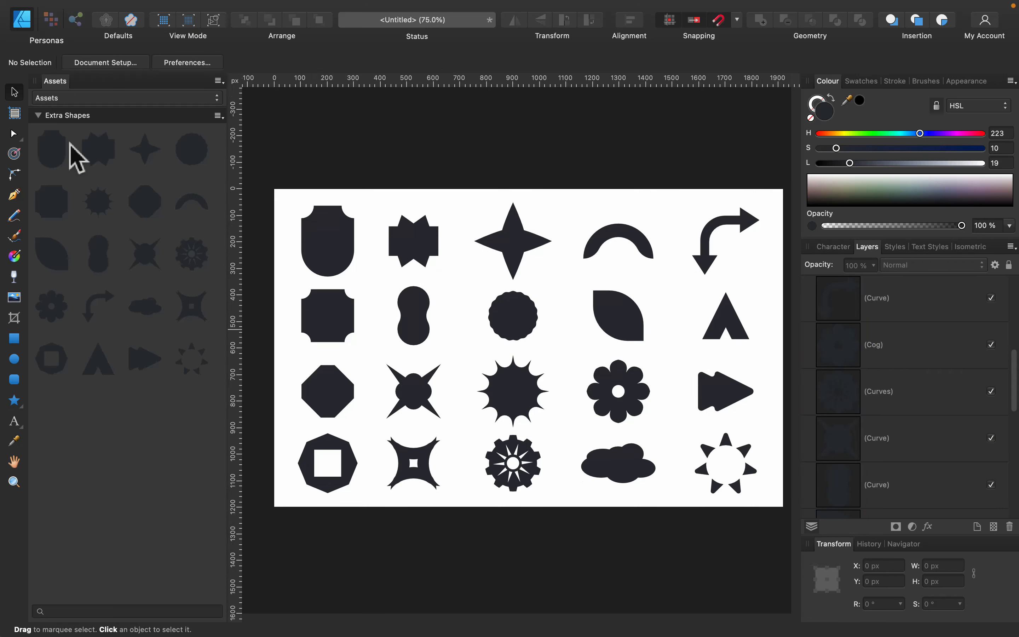
pyautogui.click(16, 113)
pyautogui.click(228, 62)
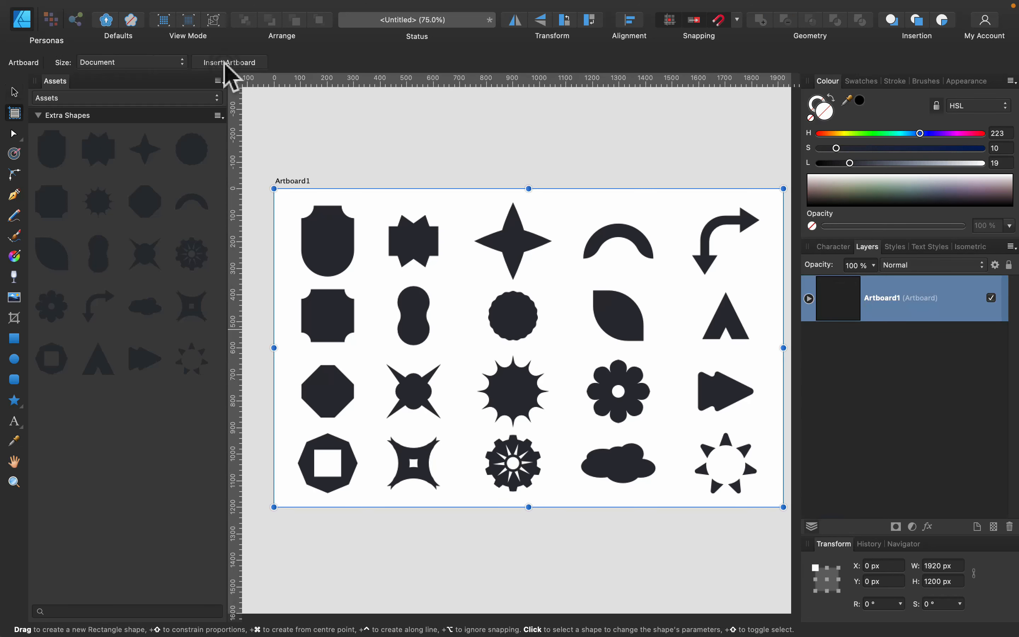
# Step: Insert a second document-sized artboard beside the one holding the shapes
pyautogui.moveTo(651, 253); pyautogui.dragTo(239, 244)
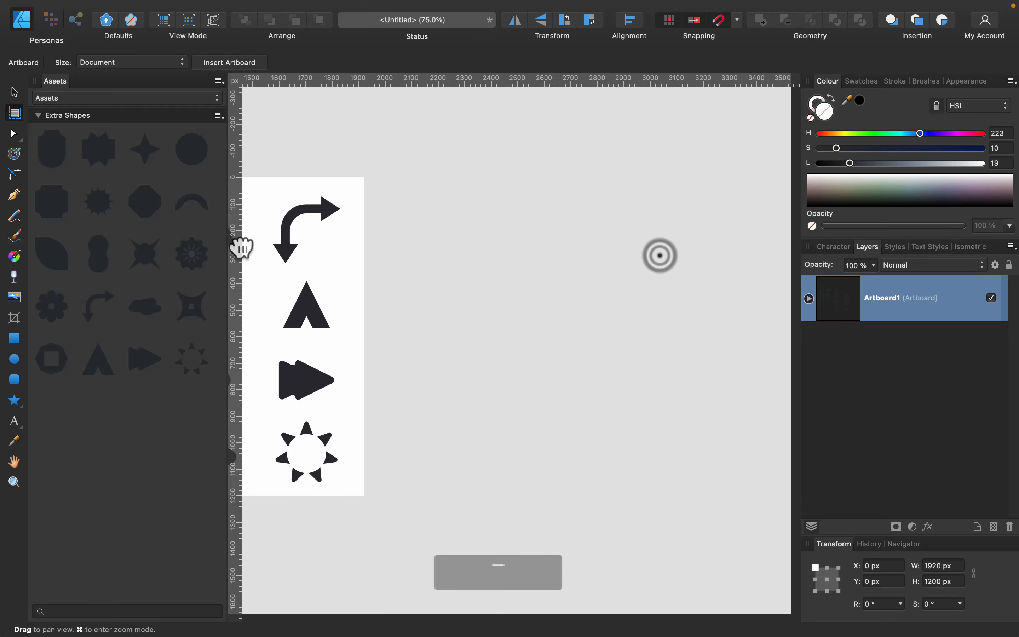
pyautogui.click(232, 64)
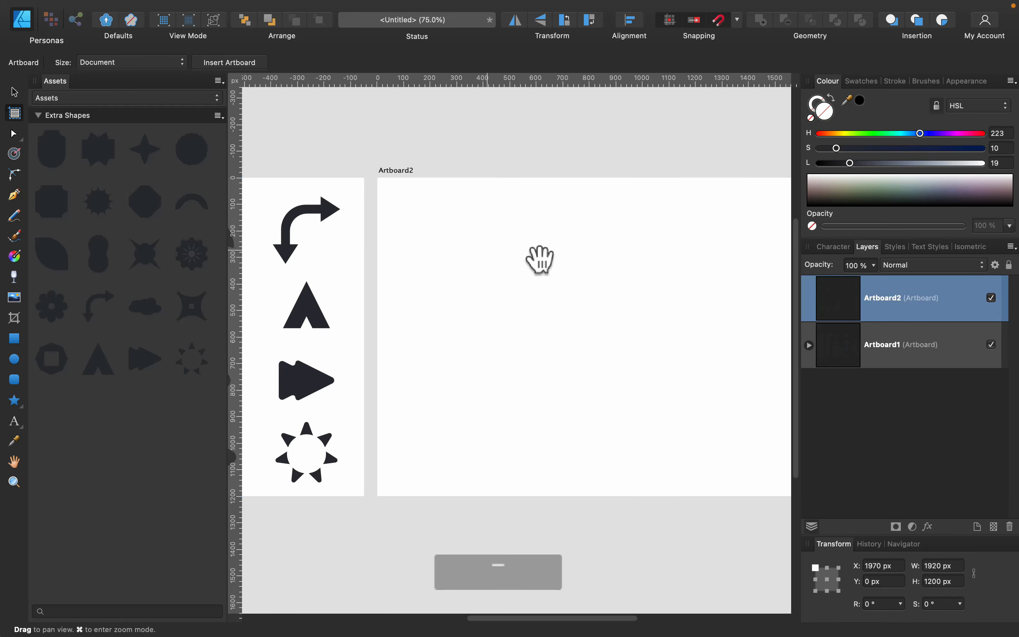
pyautogui.moveTo(539, 259); pyautogui.dragTo(431, 264)
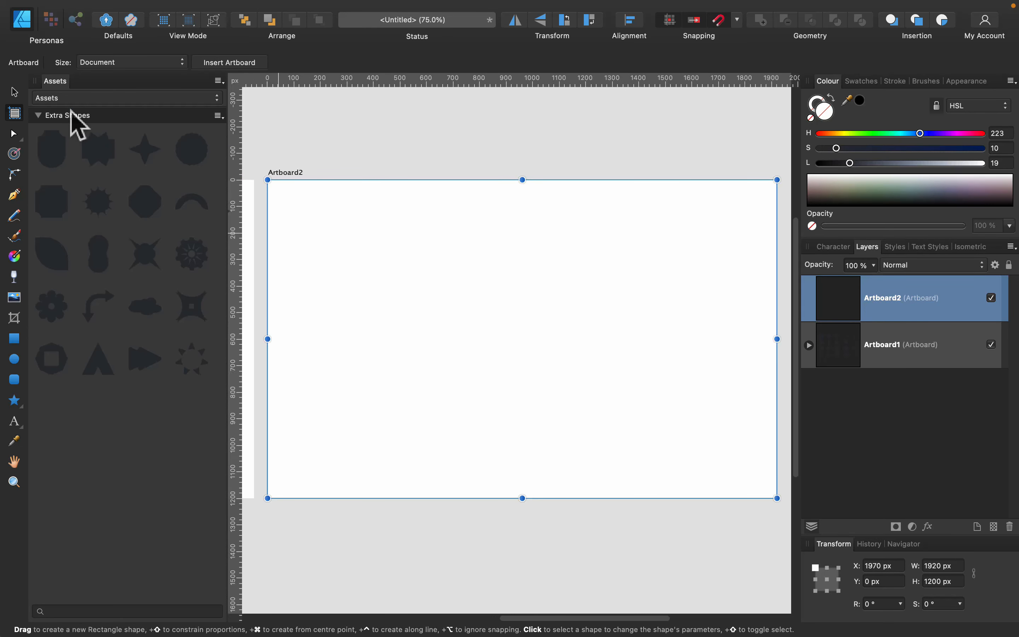
# Step: Place the rounded shield asset on Artboard2 at about 564 × 756 px and fill it bright green (HSL 99, 75, 52)
pyautogui.click(13, 92)
pyautogui.moveTo(51, 148); pyautogui.dragTo(312, 229)
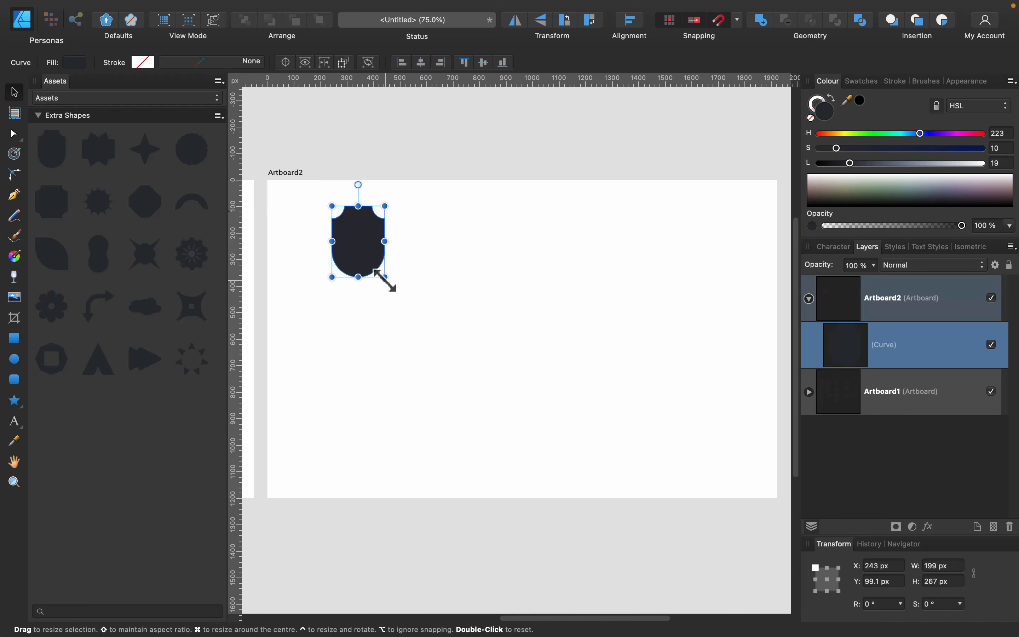
pyautogui.moveTo(385, 277); pyautogui.dragTo(482, 407)
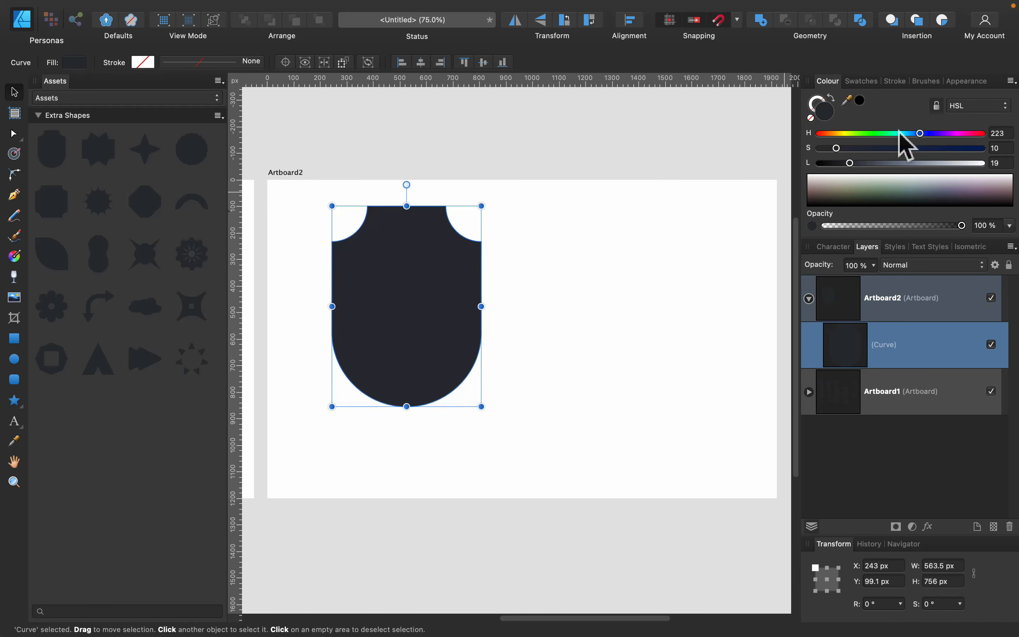
pyautogui.click(942, 148)
pyautogui.click(903, 163)
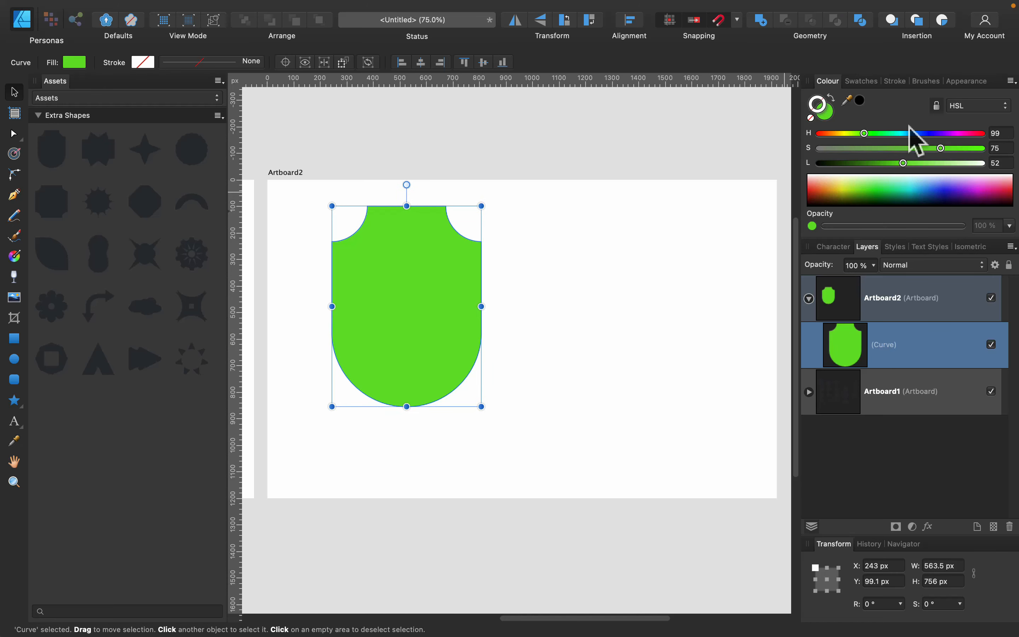
# Step: Give the shield a 29 pt dark green stroke (HSL 109, 75, 24)
pyautogui.click(894, 81)
pyautogui.moveTo(907, 121); pyautogui.dragTo(924, 122)
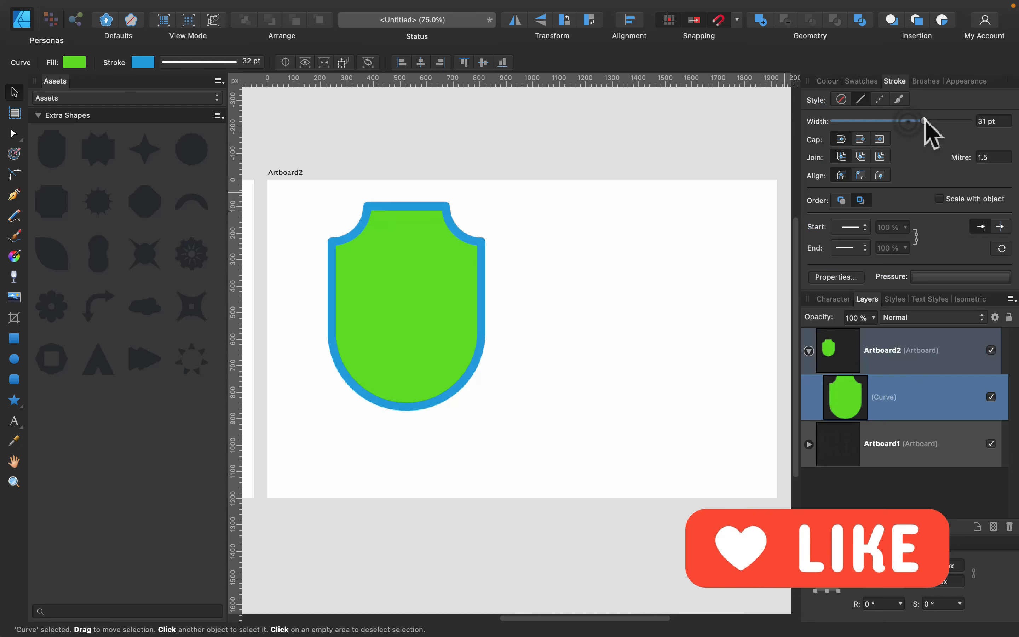
pyautogui.click(827, 81)
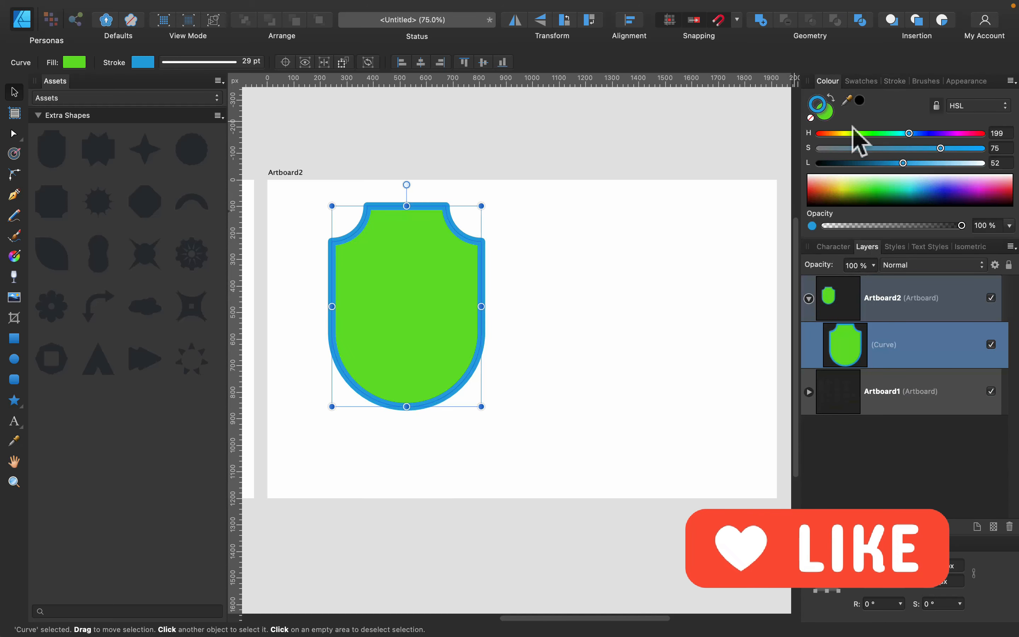
pyautogui.moveTo(857, 133); pyautogui.dragTo(874, 144)
pyautogui.click(857, 163)
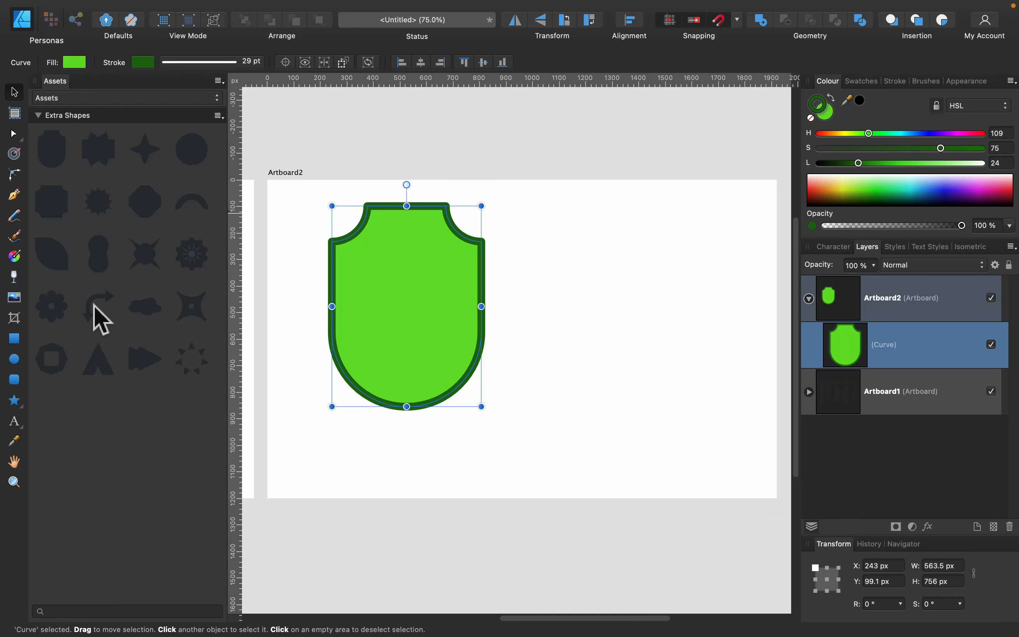
# Step: Place the curved double-headed arrow asset beside the shield at about 474 px wide, with no stroke and a blue fill (HSL 223, 59, 59)
pyautogui.moveTo(95, 314); pyautogui.dragTo(592, 290)
pyautogui.moveTo(558, 287); pyautogui.dragTo(501, 346)
pyautogui.click(908, 133)
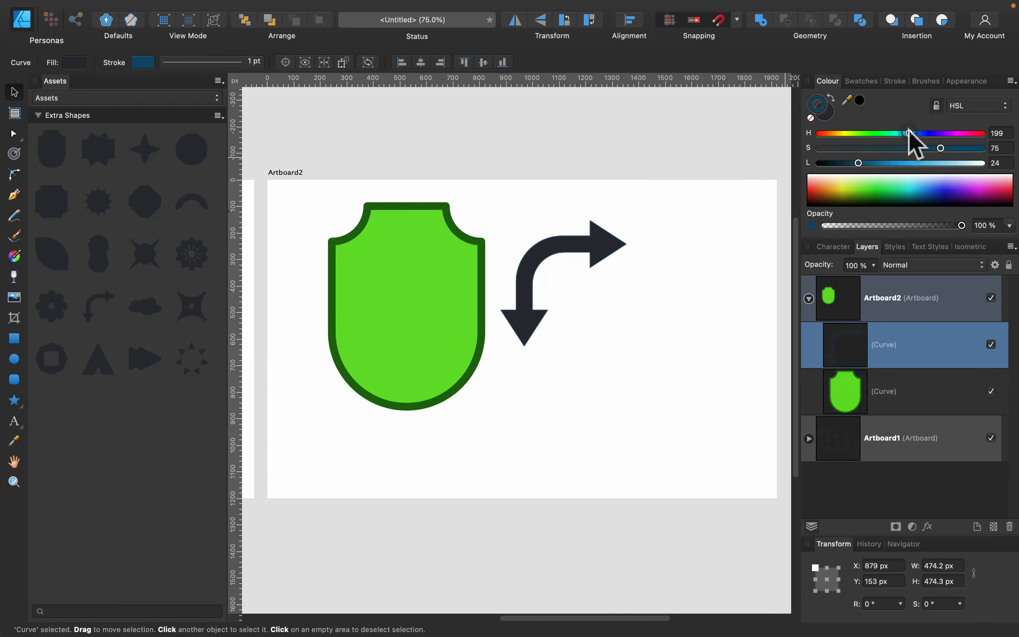
pyautogui.click(810, 118)
pyautogui.click(826, 114)
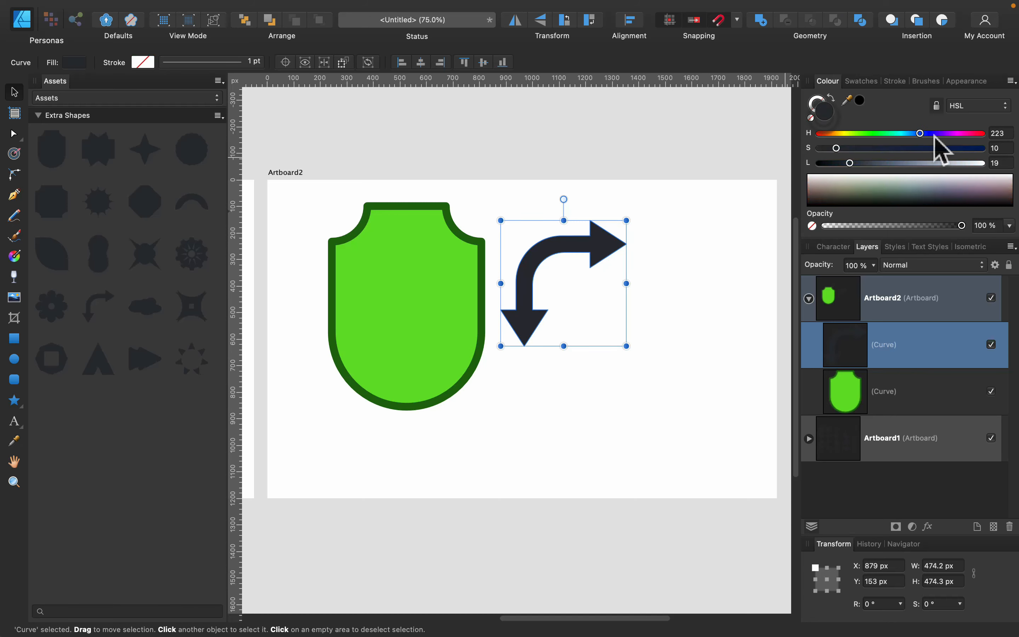
pyautogui.click(915, 148)
pyautogui.click(914, 163)
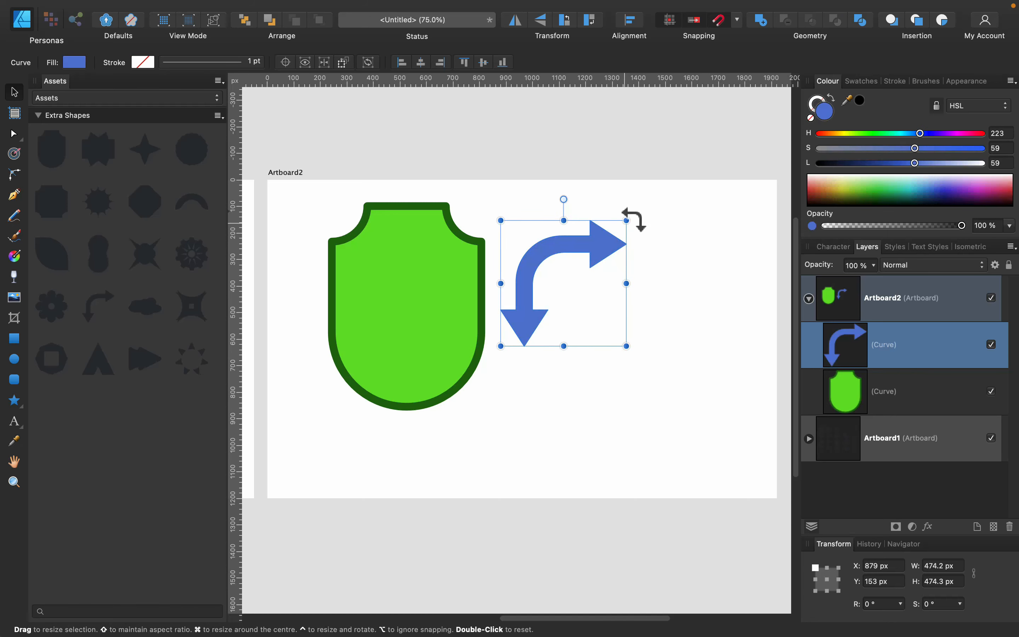
# Step: Rotate the blue arrow to -90° and move its nodes to extend the side tip and enlarge the lower arrowhead to about 425 × 252 px
pyautogui.moveTo(564, 199); pyautogui.dragTo(642, 284)
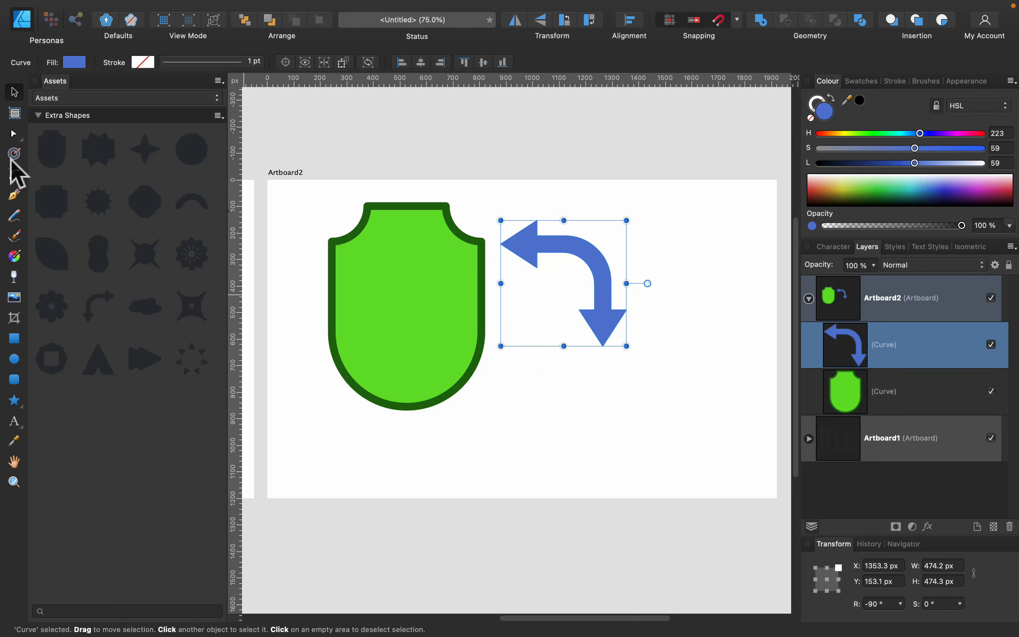
pyautogui.click(12, 133)
pyautogui.moveTo(501, 244)
pyautogui.mouseDown()
pyautogui.moveTo(466, 252)
pyautogui.moveTo(625, 257)
pyautogui.moveTo(491, 244)
pyautogui.mouseUp()
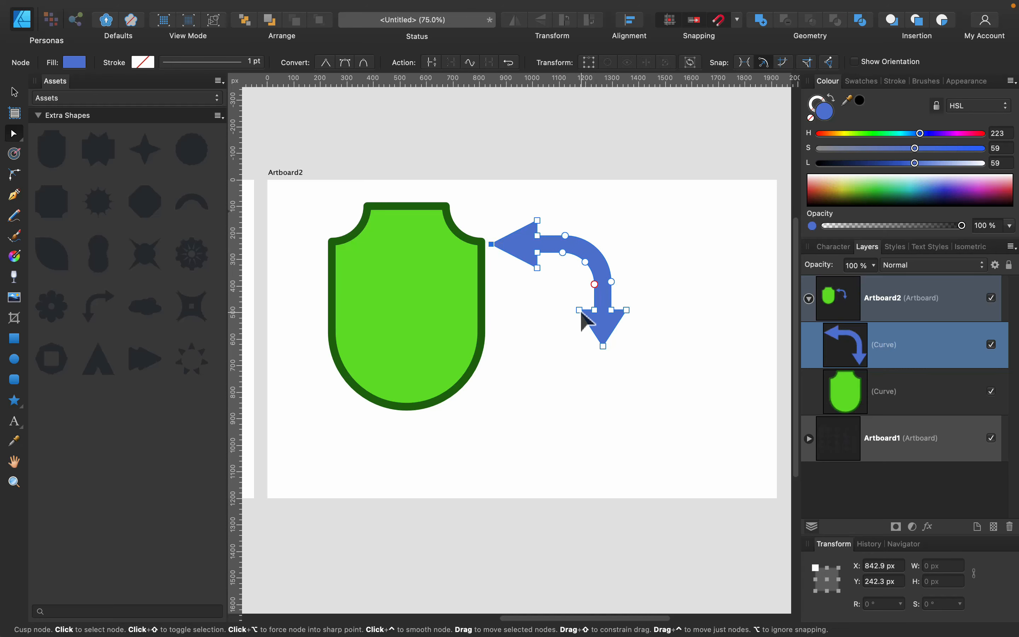
pyautogui.moveTo(579, 309); pyautogui.dragTo(545, 310)
pyautogui.moveTo(626, 310); pyautogui.dragTo(660, 313)
pyautogui.moveTo(603, 346); pyautogui.dragTo(602, 374)
# Step: Round all corners of the blue arrow's enlarged lower head with a radius of about 46 px
pyautogui.click(14, 174)
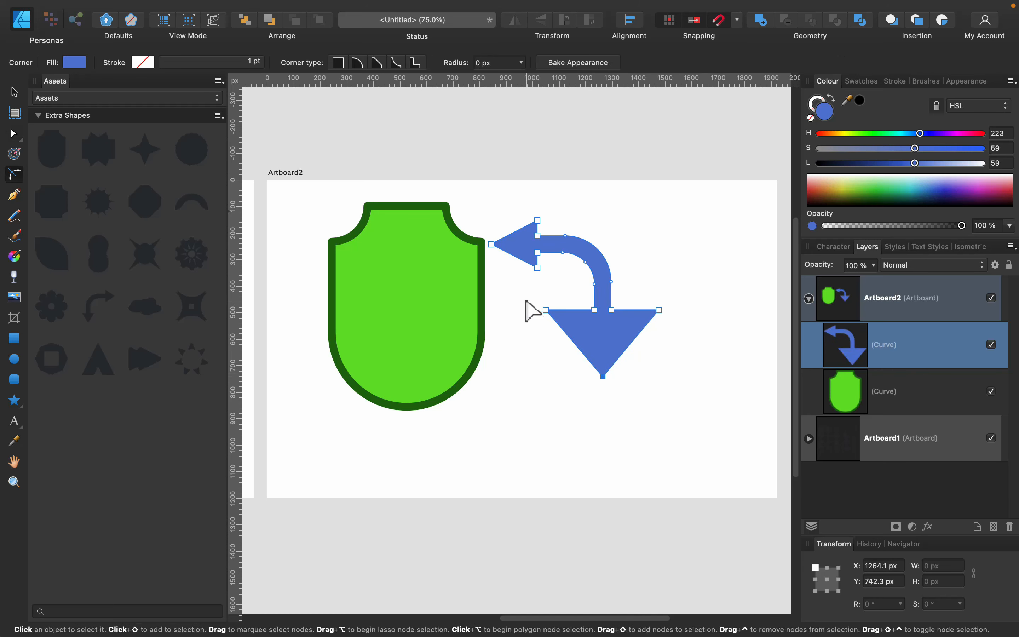
pyautogui.moveTo(525, 299); pyautogui.dragTo(737, 415)
pyautogui.moveTo(603, 379); pyautogui.dragTo(602, 360)
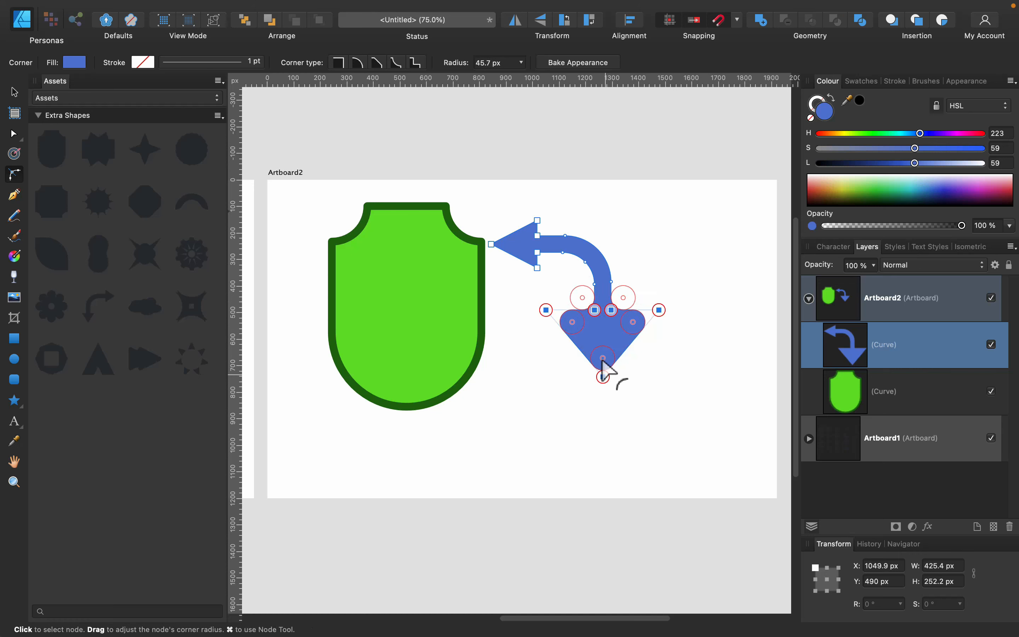
pyautogui.click(659, 380)
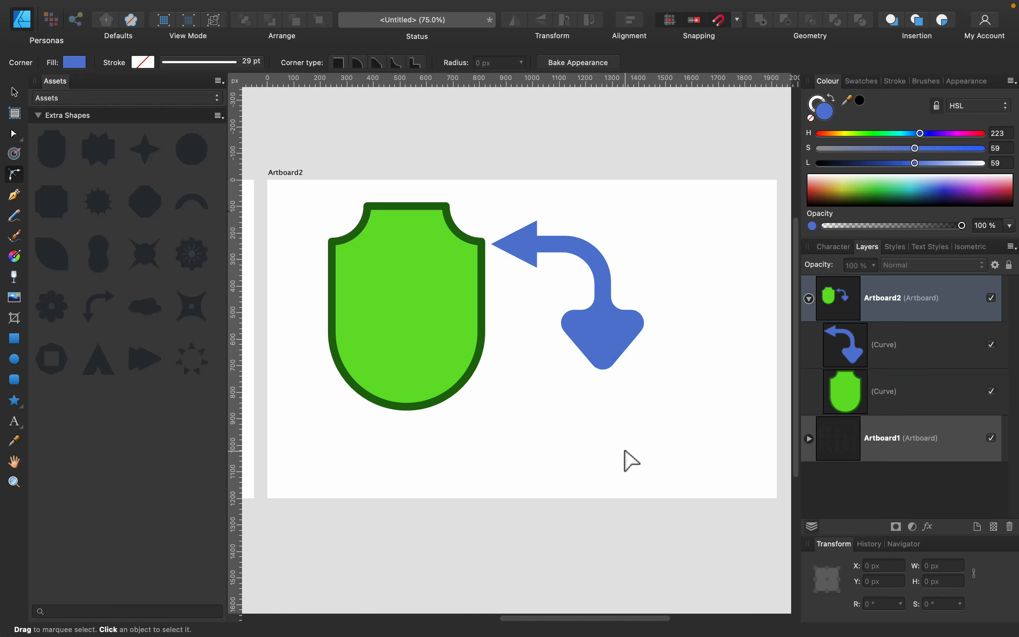
# Step: Convert the green shield's bottom node to a sharp corner and move it straight down to about Y 989 px
pyautogui.click(441, 365)
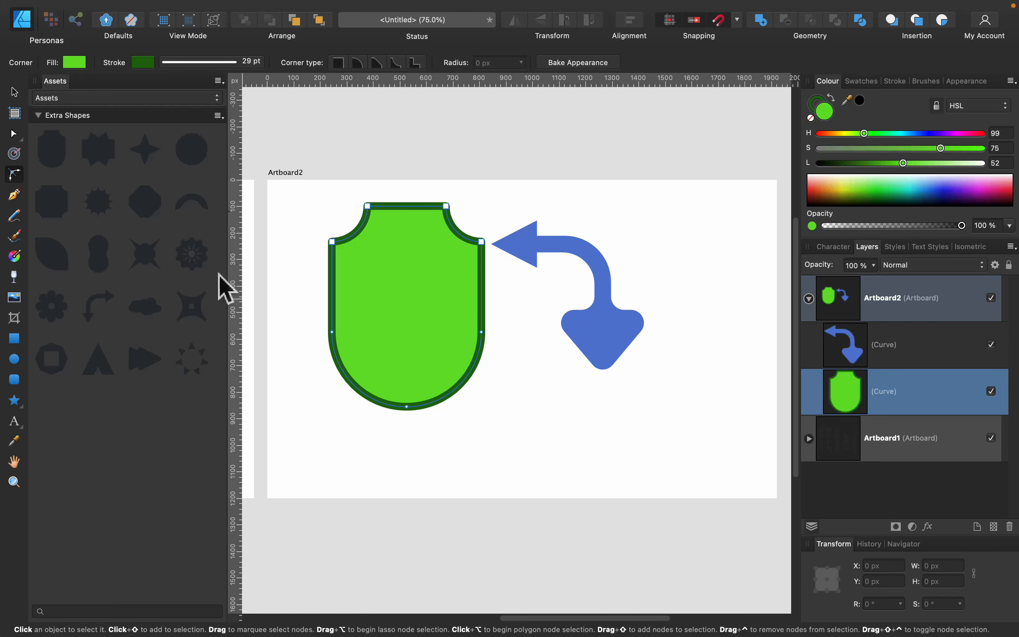
pyautogui.press('a')
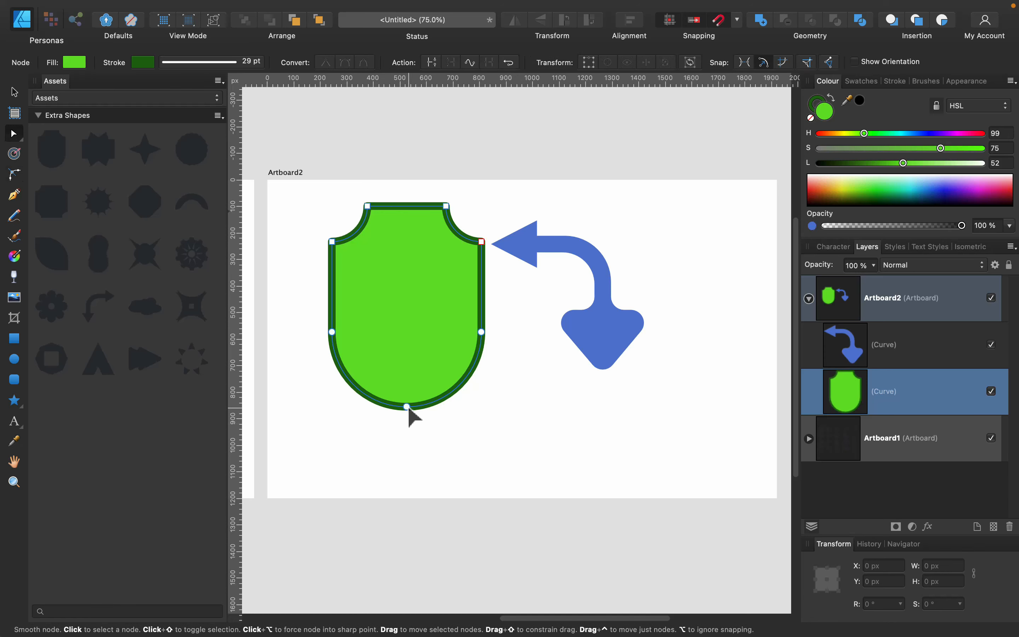
pyautogui.moveTo(406, 407); pyautogui.dragTo(407, 427)
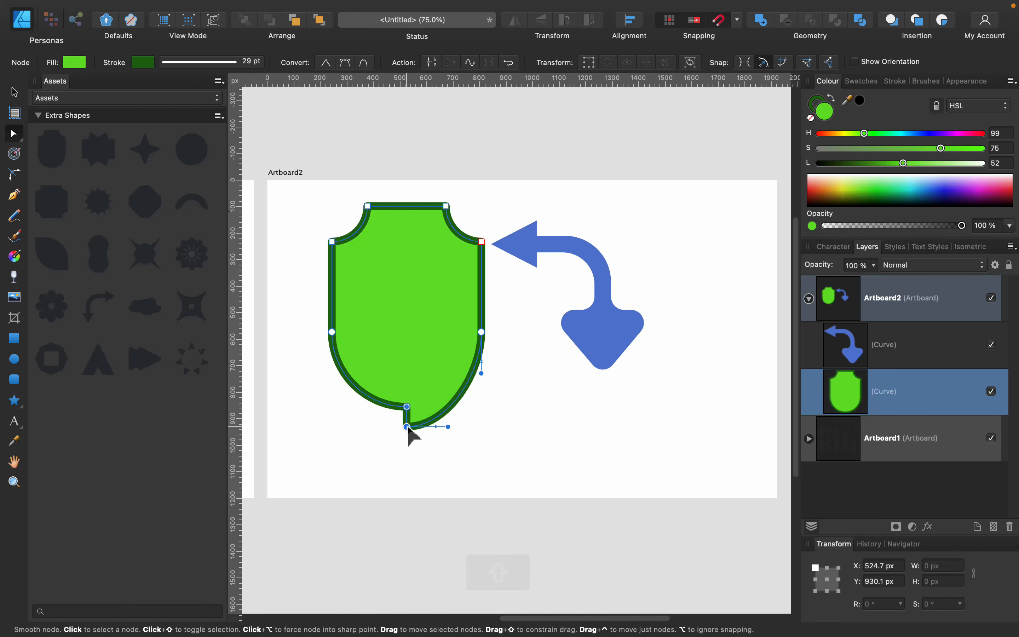
pyautogui.press('BackSpace')
pyautogui.click(406, 408)
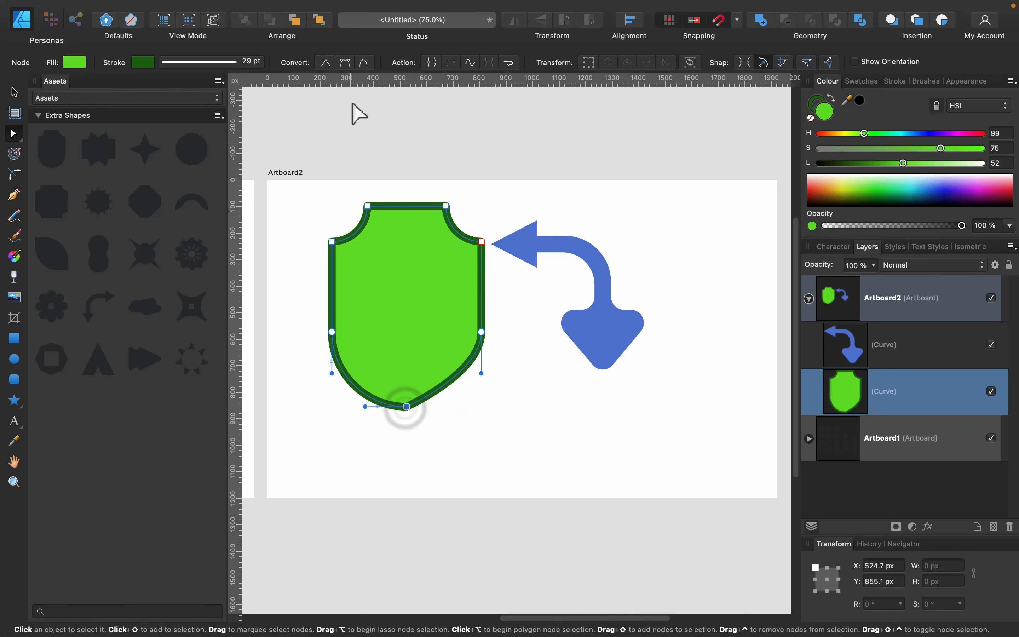
pyautogui.click(326, 62)
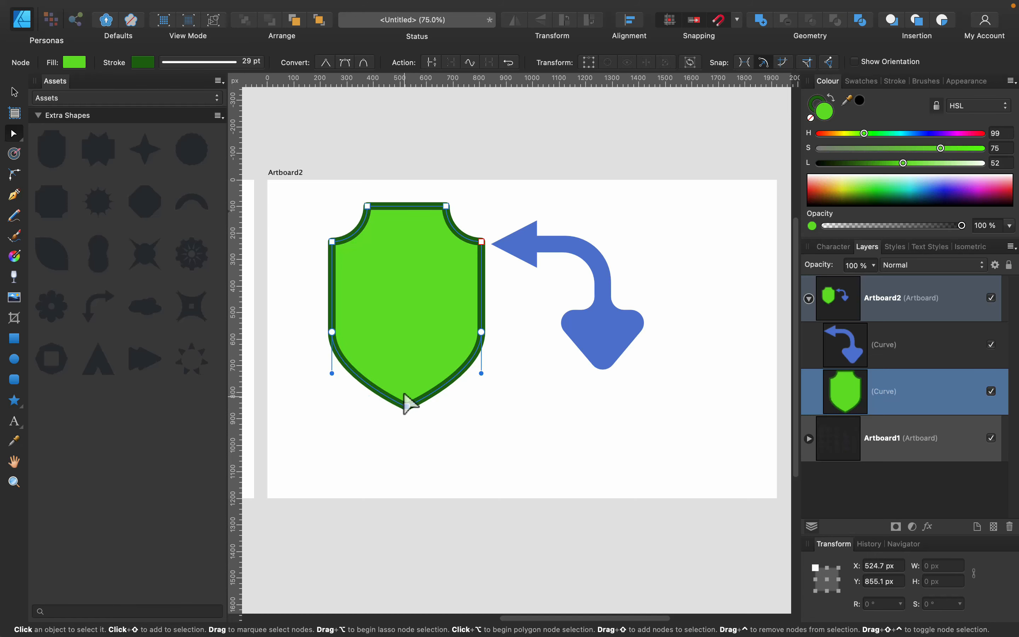
pyautogui.moveTo(406, 405); pyautogui.dragTo(406, 442)
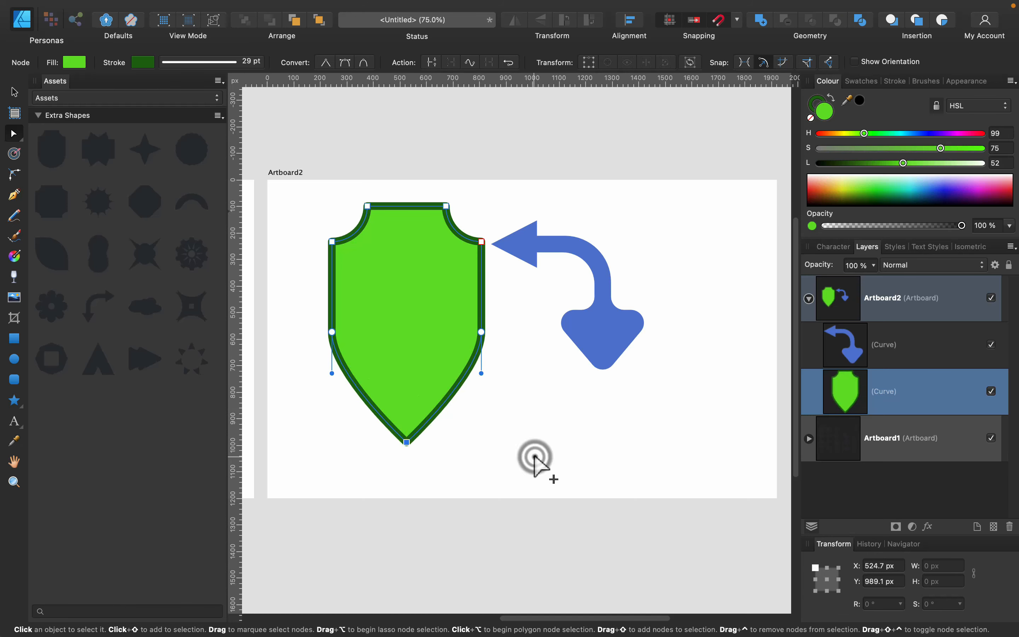
pyautogui.click(534, 456)
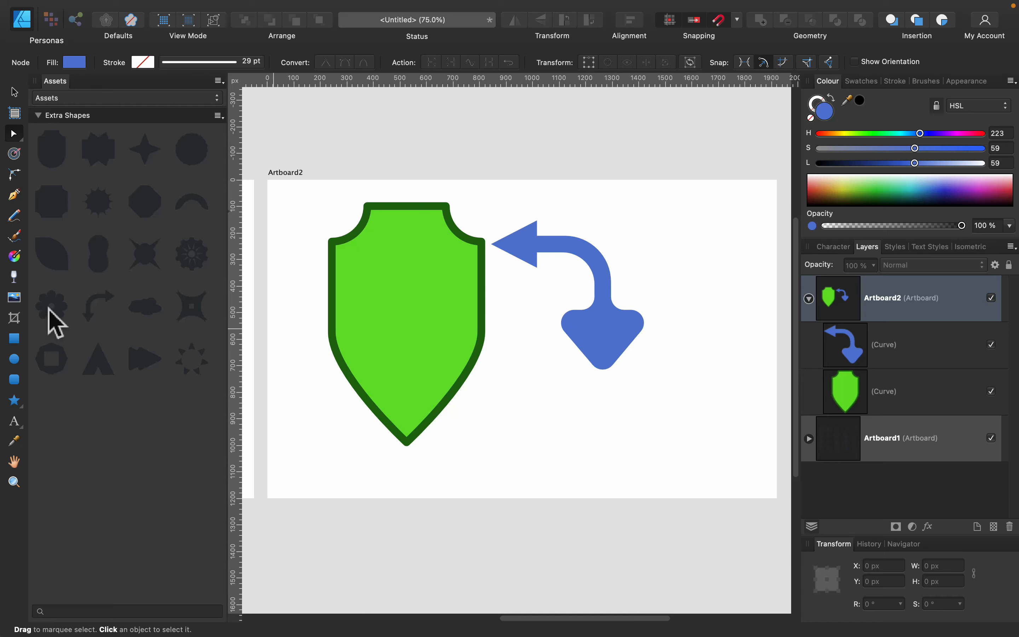
# Step: Place the flower asset centred on the shield at about 376 px wide and fill it with the dark green sampled from the shield's border
pyautogui.moveTo(51, 315); pyautogui.dragTo(459, 371)
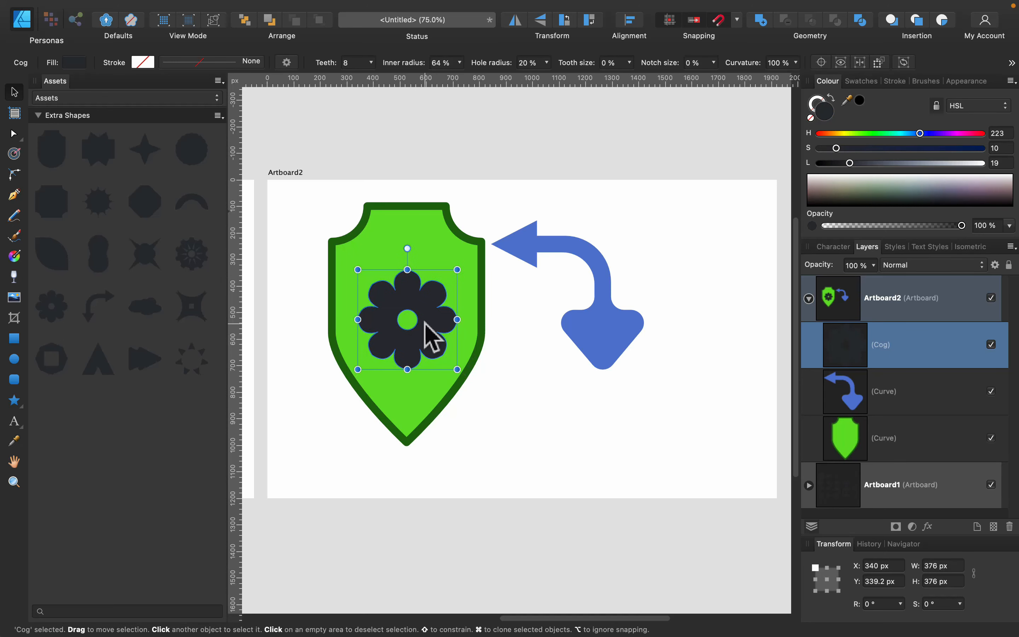
pyautogui.moveTo(432, 334); pyautogui.dragTo(422, 313)
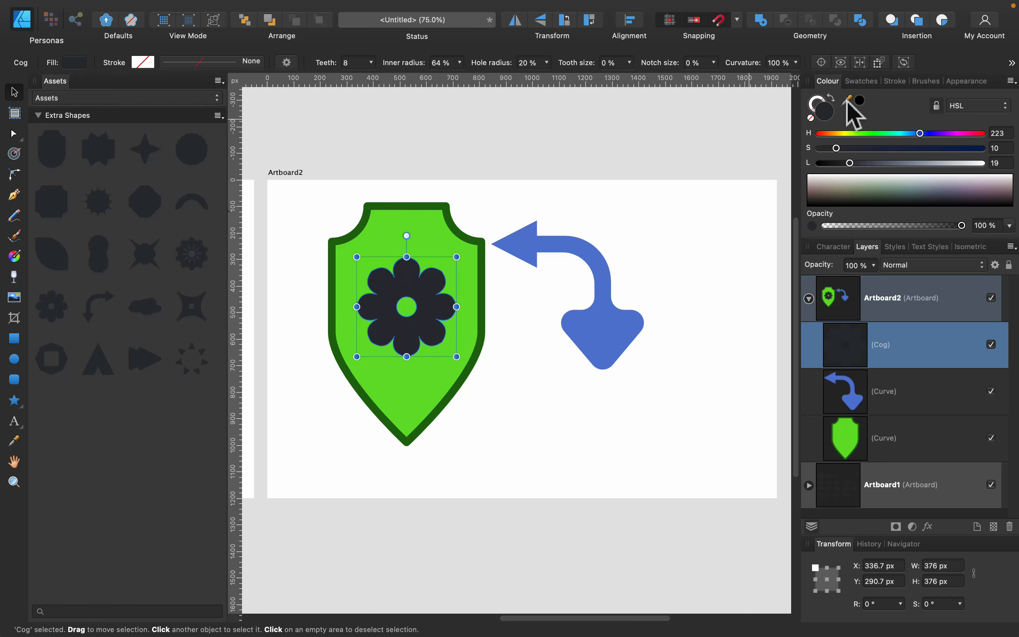
pyautogui.moveTo(848, 106); pyautogui.dragTo(483, 251)
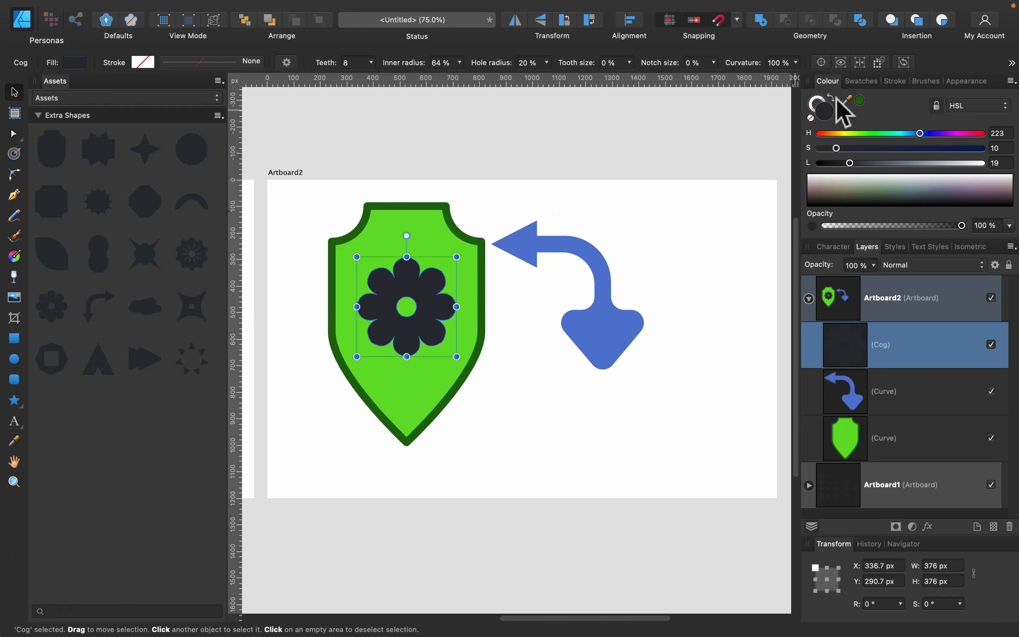
pyautogui.click(858, 101)
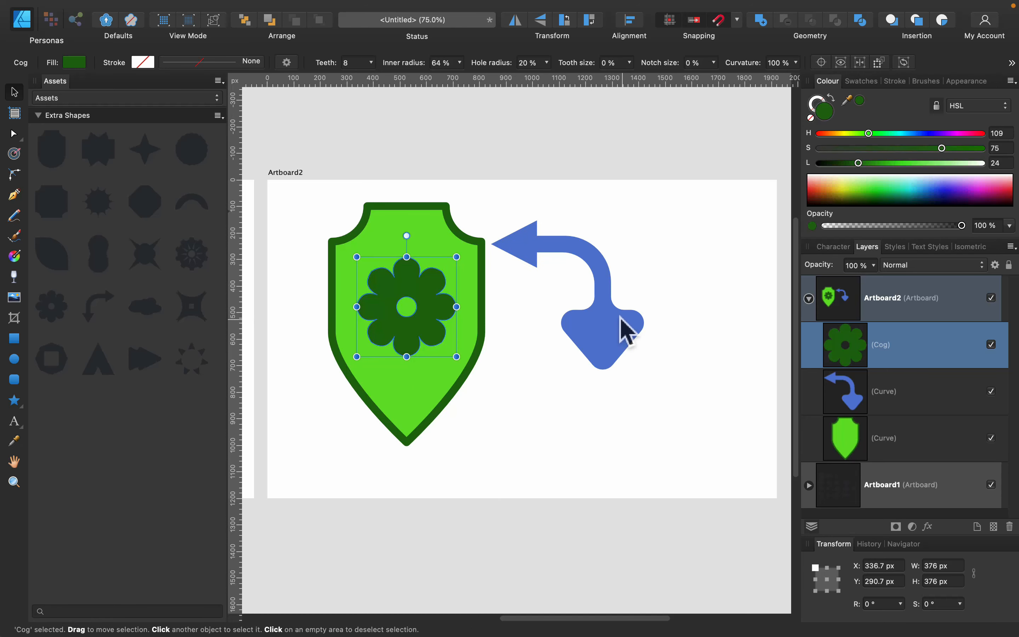
# Step: Place the cloud asset over the blue arrow's lower head, filled pink (HSL 297, 74, 78) and enlarged to about 827 × 443 px
pyautogui.click(626, 331)
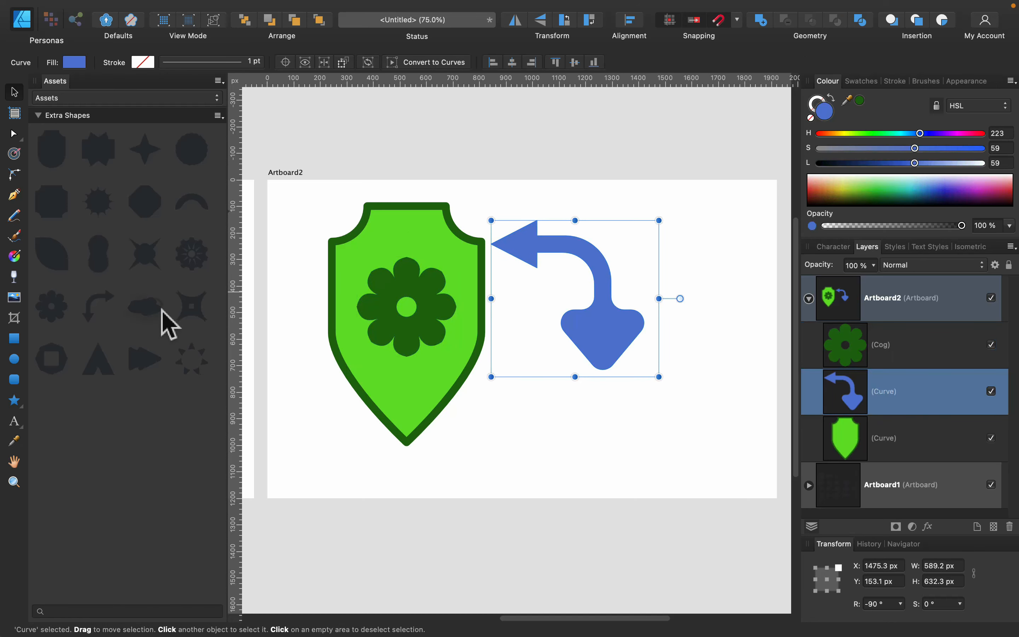
pyautogui.moveTo(168, 325); pyautogui.dragTo(573, 424)
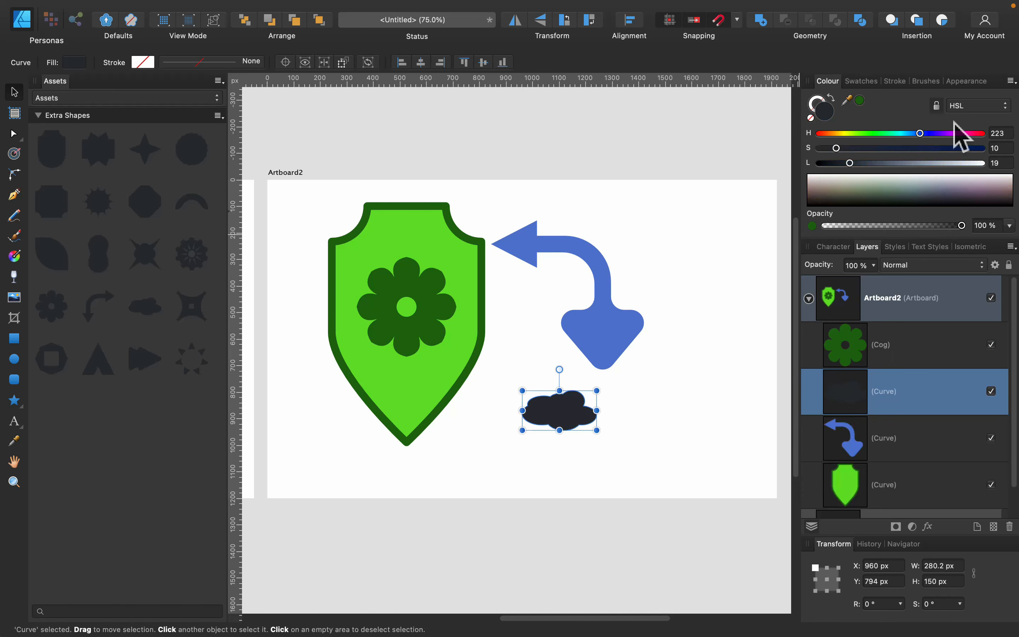
pyautogui.click(953, 133)
pyautogui.click(939, 148)
pyautogui.moveTo(928, 163); pyautogui.dragTo(945, 163)
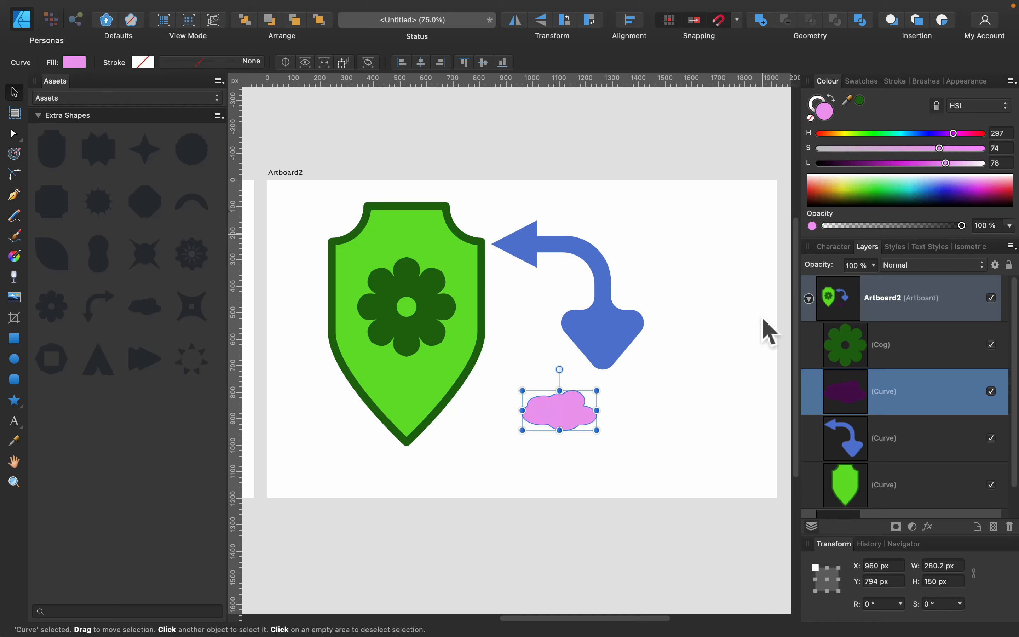
pyautogui.moveTo(597, 390); pyautogui.dragTo(740, 319)
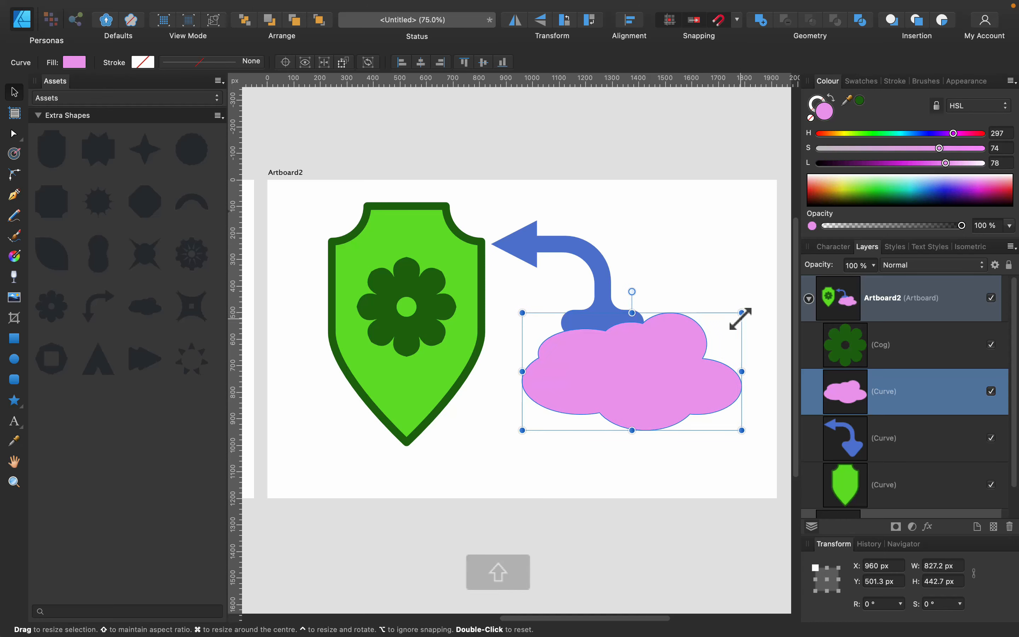
pyautogui.moveTo(664, 407); pyautogui.dragTo(617, 421)
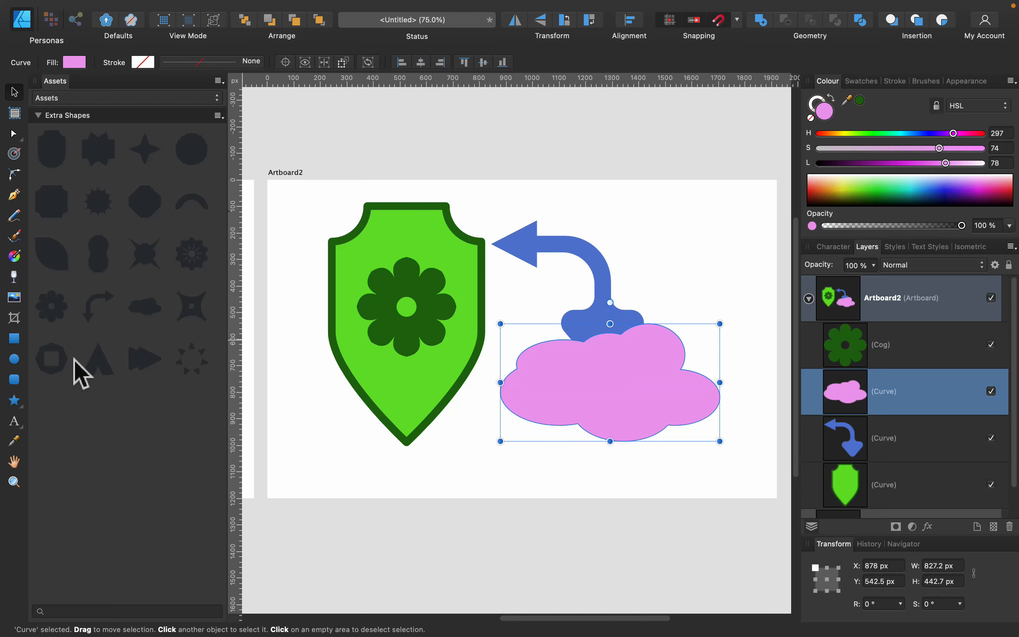
# Step: Place the notched triangle asset at 335 × 335 px near the artboard's upper-right corner, rotated 135° and filled red (HSL 6, 95, 53)
pyautogui.moveTo(86, 364); pyautogui.dragTo(733, 295)
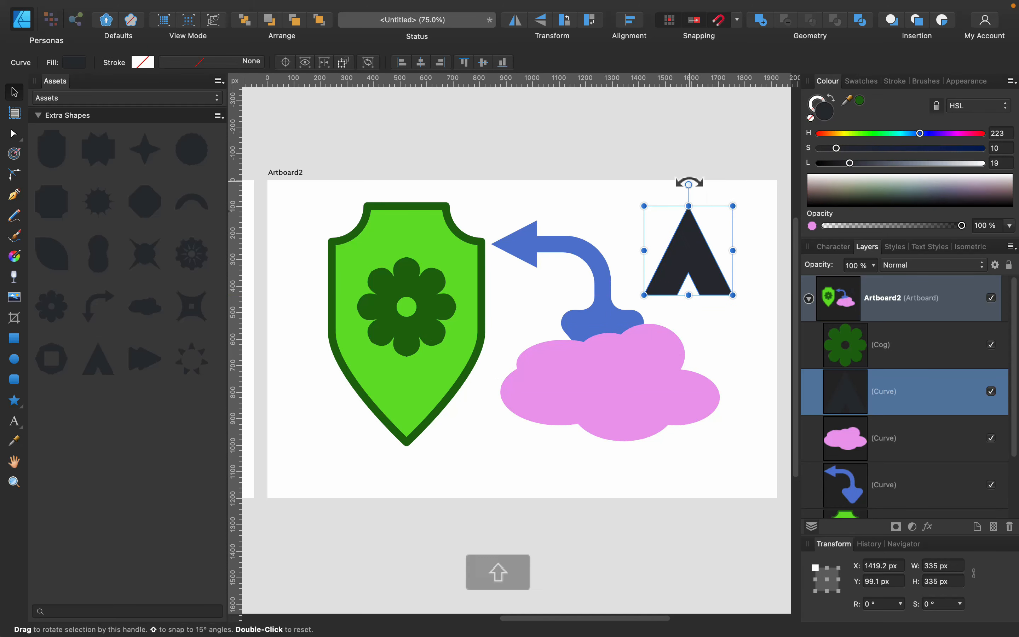
pyautogui.moveTo(689, 184); pyautogui.dragTo(643, 295)
pyautogui.click(822, 133)
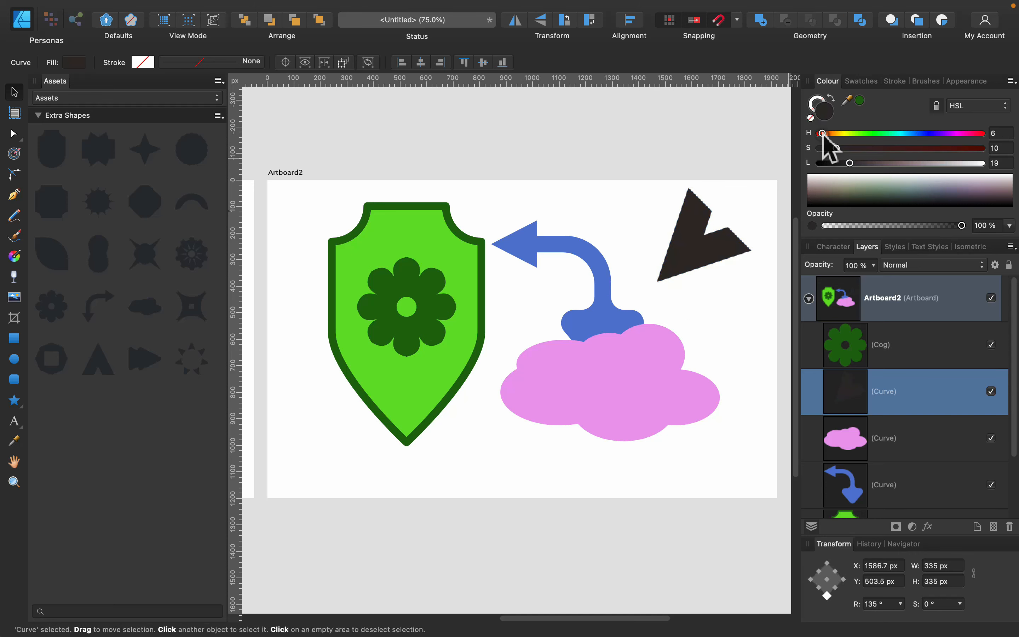
pyautogui.moveTo(835, 148); pyautogui.dragTo(976, 149)
pyautogui.click(905, 163)
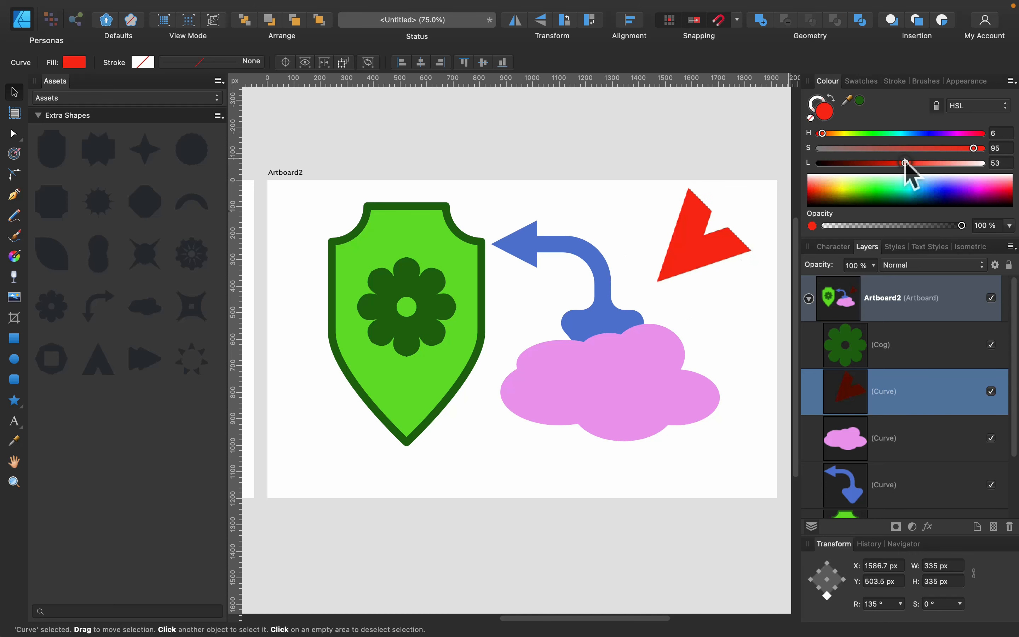
pyautogui.click(684, 144)
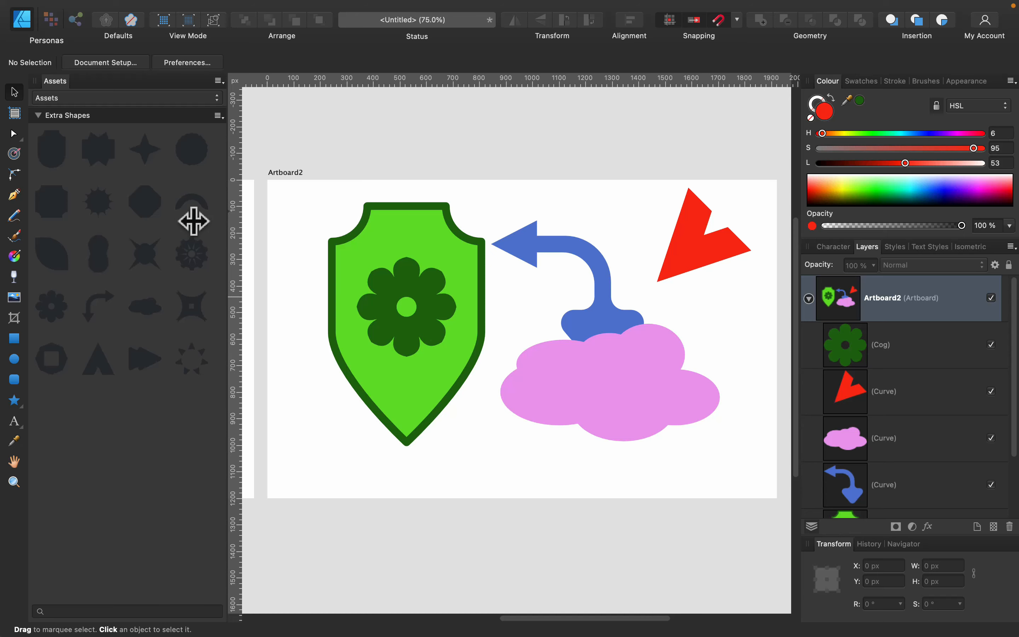
# Step: Rename the Assets category to "Assets by" followed by the author's name and export the category's assets
pyautogui.click(217, 115)
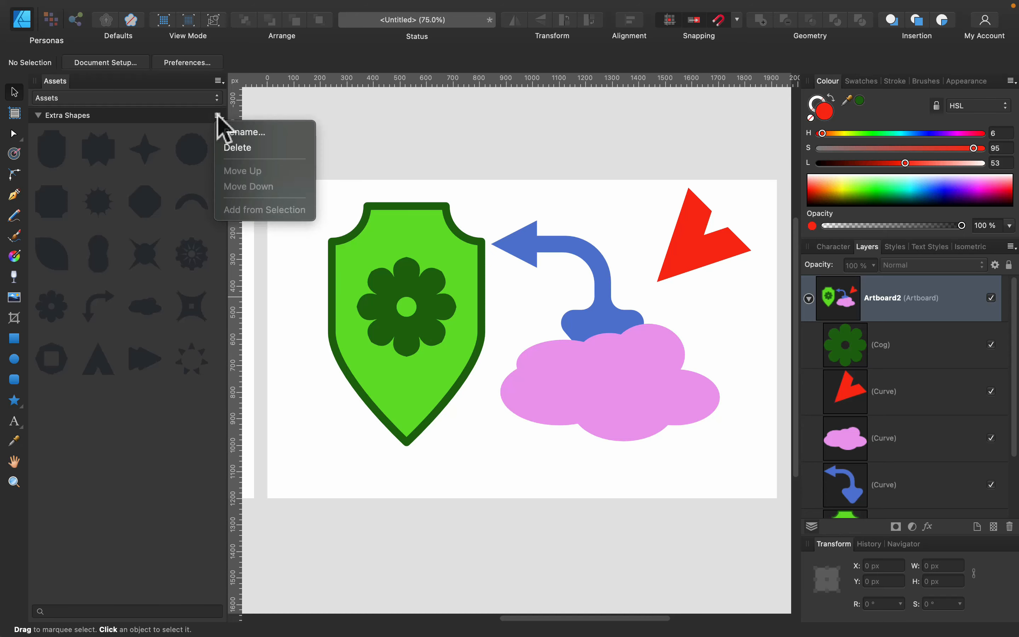
pyautogui.click(218, 81)
pyautogui.click(218, 81)
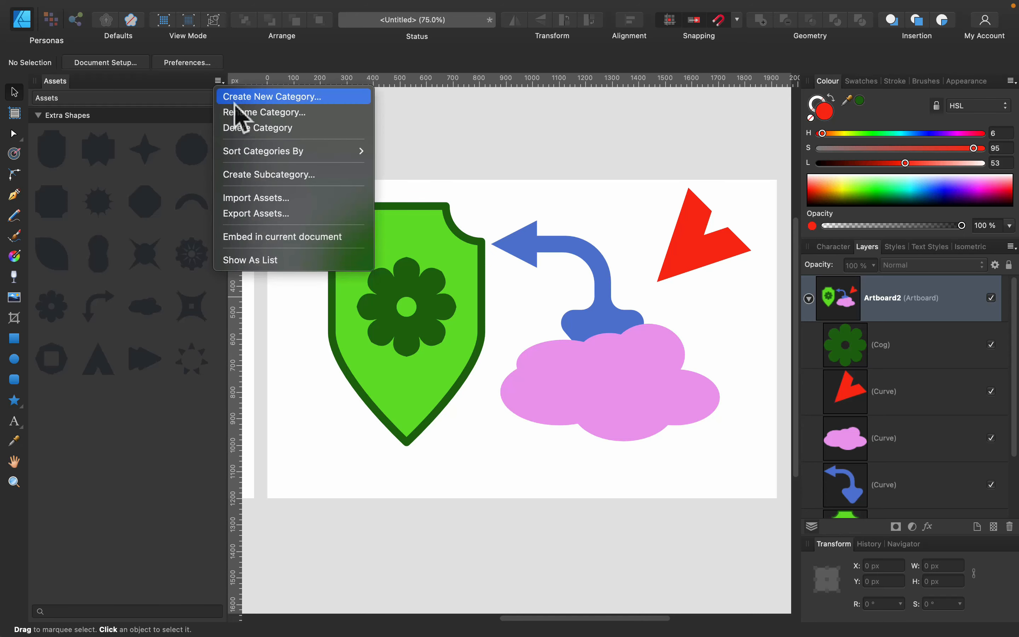
pyautogui.click(258, 110)
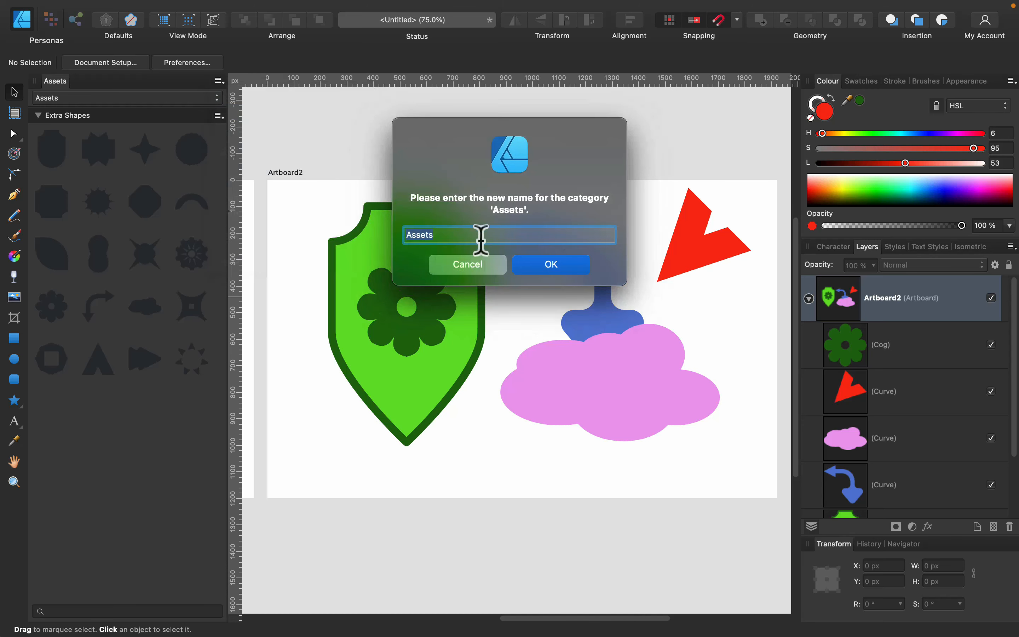
pyautogui.write('by ')
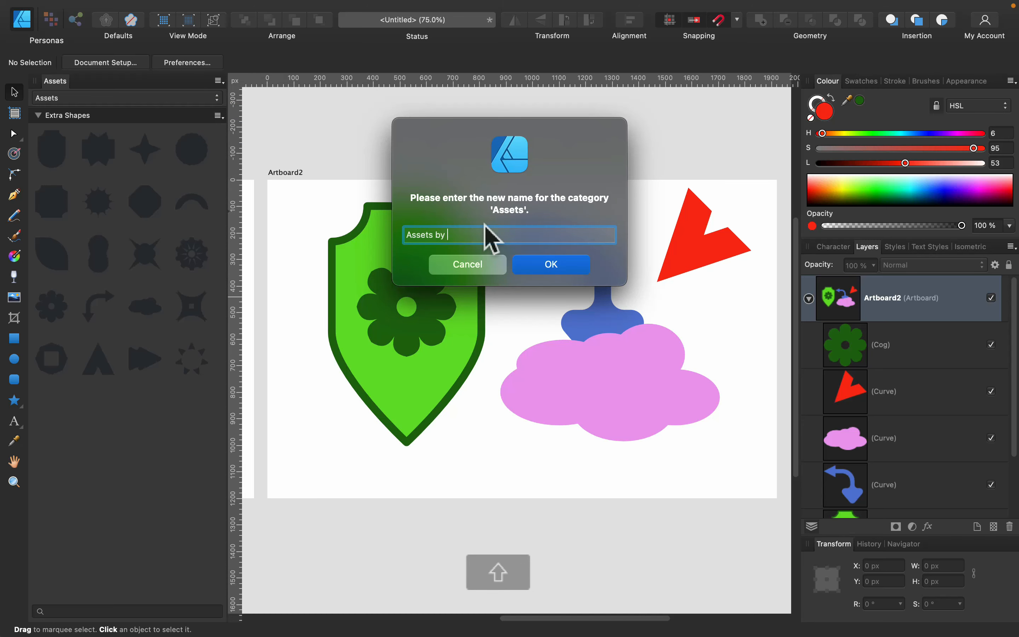
pyautogui.write('Kru Mark')
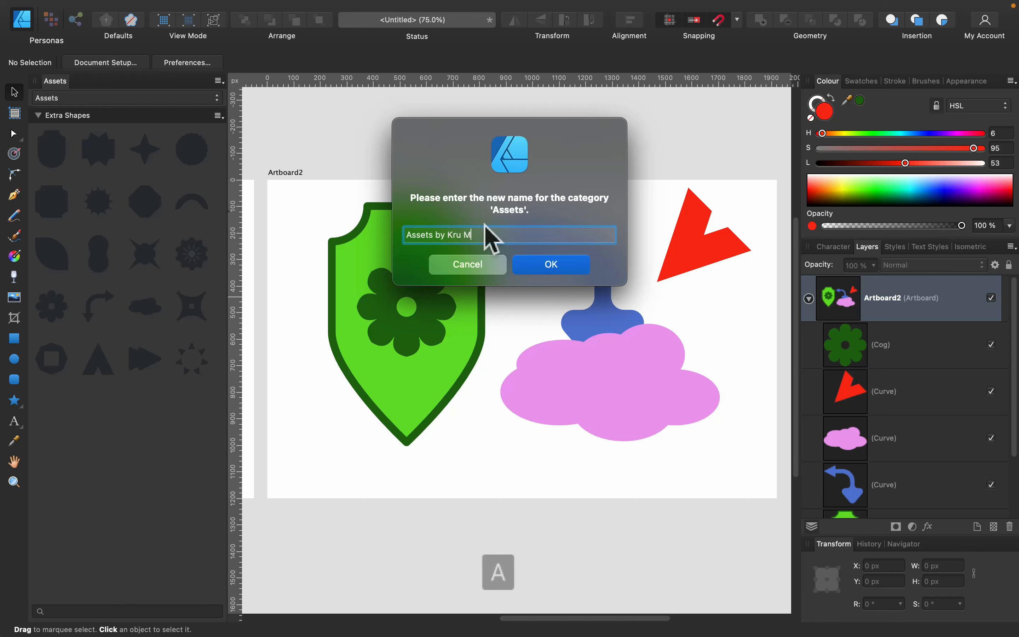
pyautogui.click(546, 265)
pyautogui.click(218, 81)
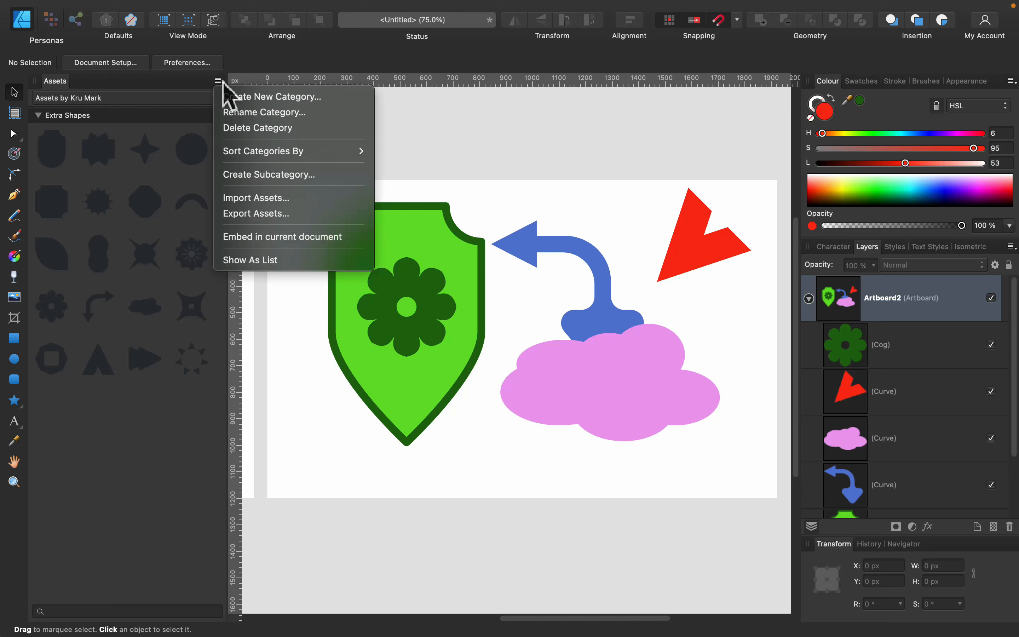
pyautogui.click(242, 213)
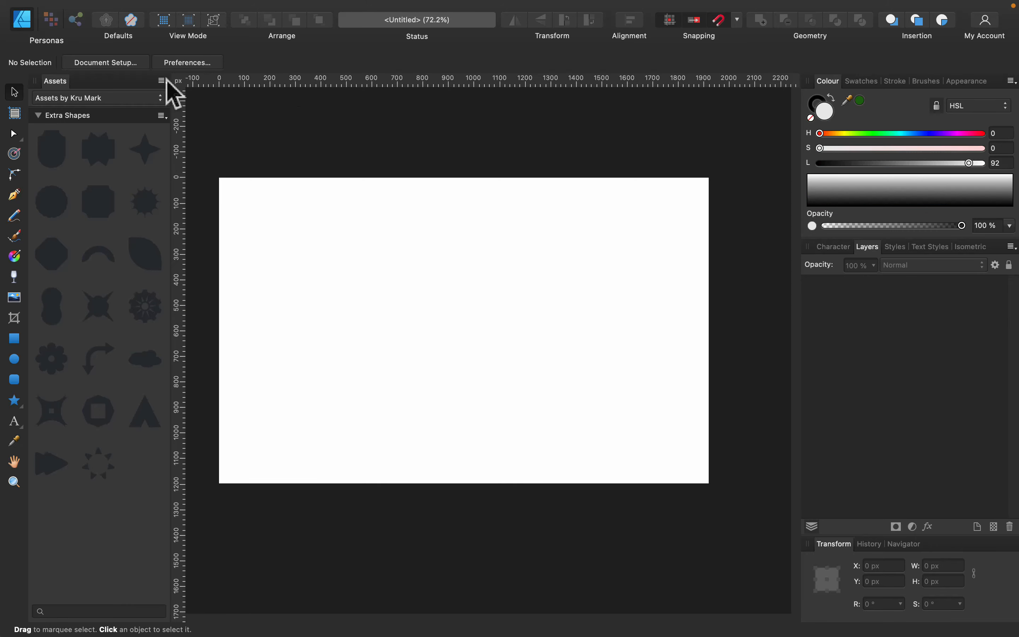
# Step: In a new blank document, delete the renamed custom assets category
pyautogui.click(162, 81)
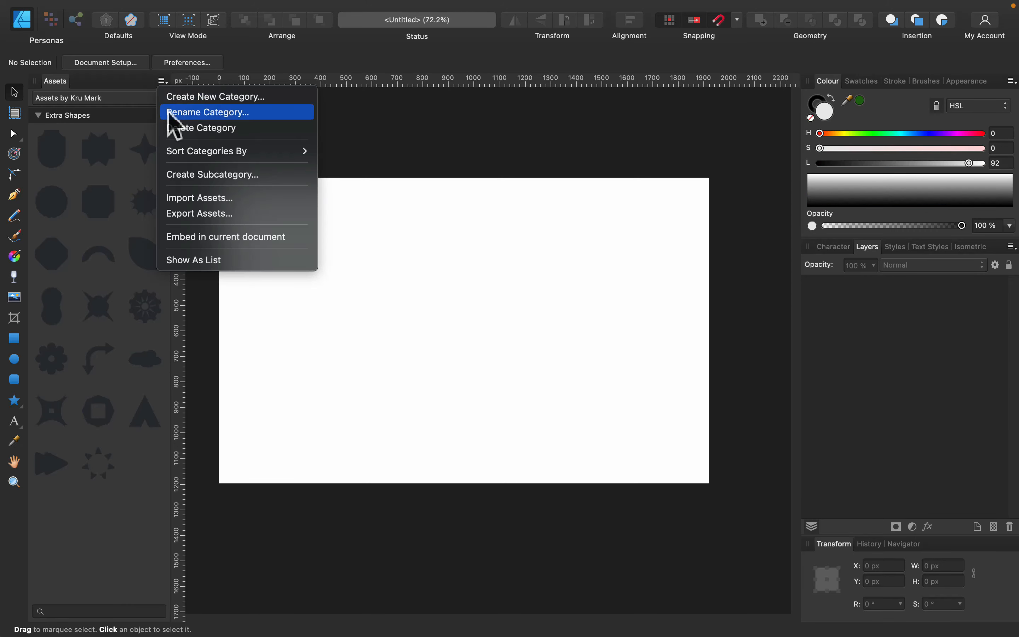
pyautogui.click(186, 128)
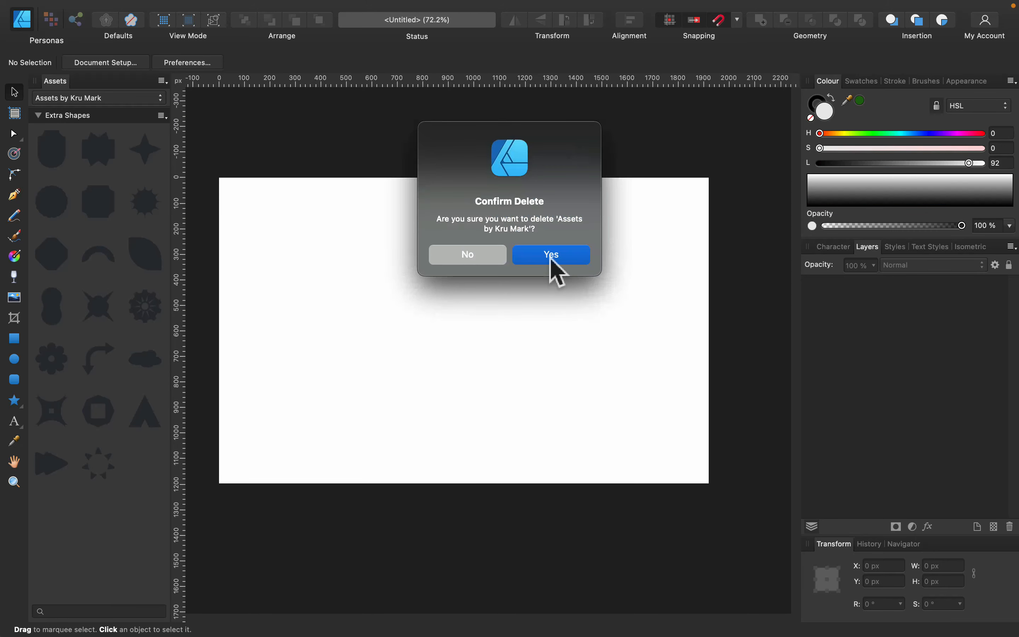
pyautogui.click(552, 261)
# Step: Import the asset file Extra Shapes.afassets from the Extra Shapes folder
pyautogui.click(162, 81)
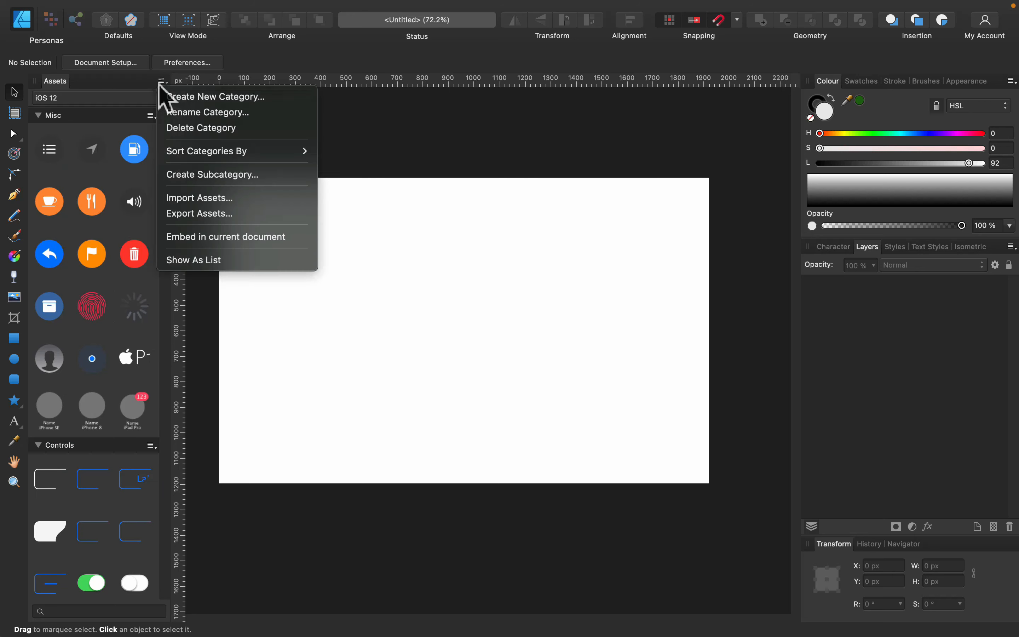
pyautogui.click(204, 198)
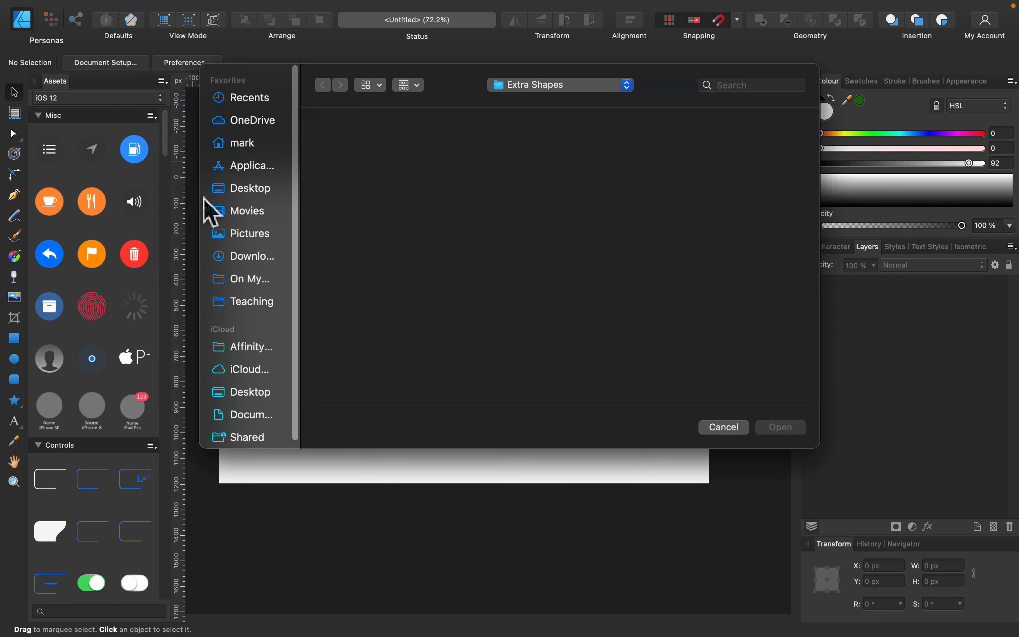
pyautogui.click(344, 190)
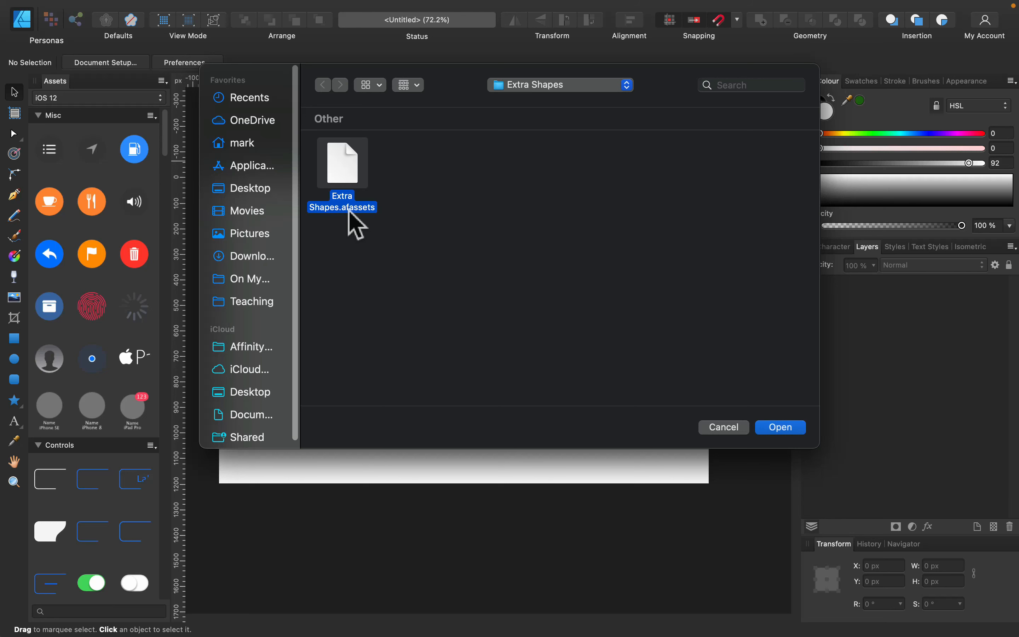
pyautogui.click(795, 429)
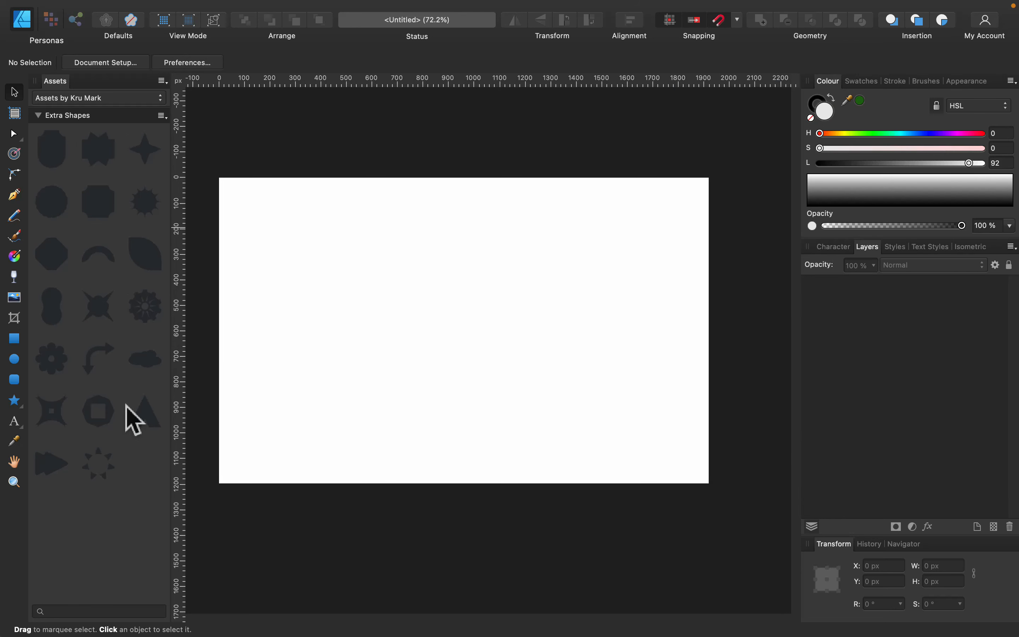
# Step: Place the square asset with concave round corners at about 876 × 876 px and fill it orange (HSL 39, 74, 52)
pyautogui.moveTo(51, 411); pyautogui.dragTo(573, 406)
pyautogui.click(837, 134)
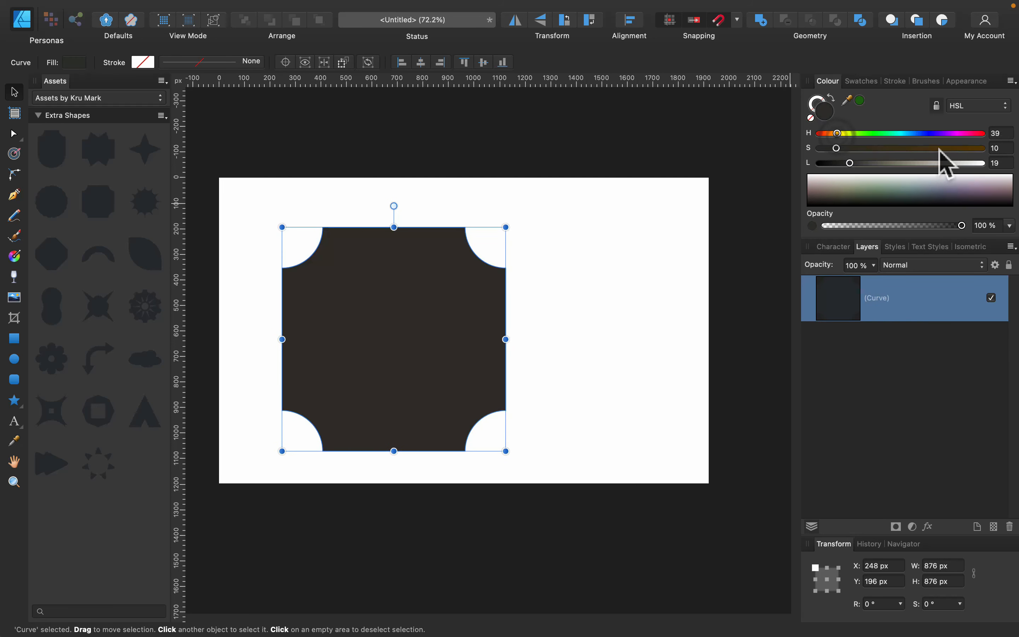
pyautogui.click(940, 148)
pyautogui.moveTo(914, 162); pyautogui.dragTo(903, 163)
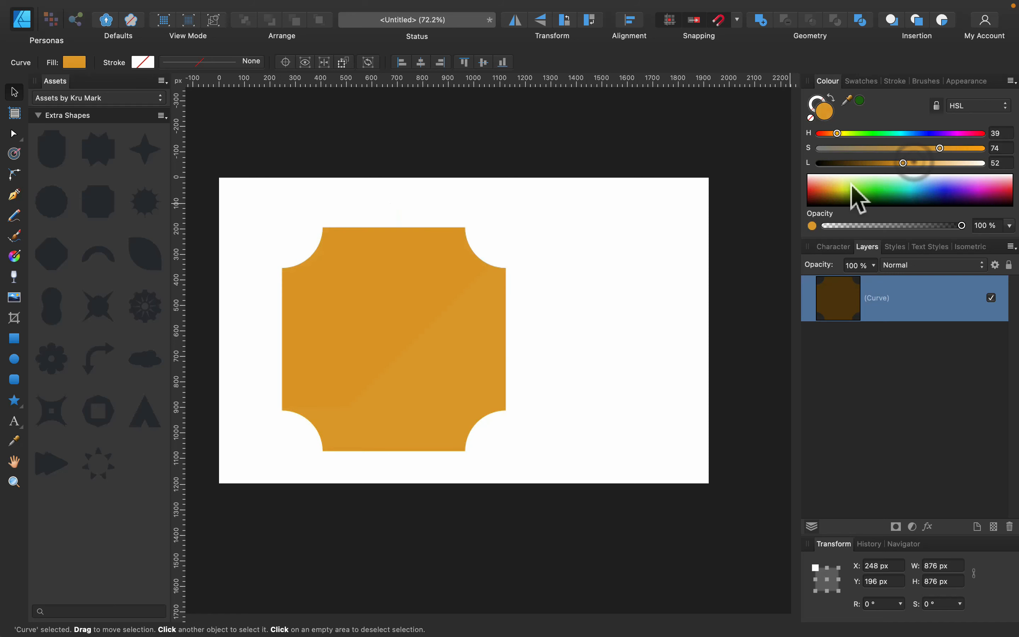
pyautogui.click(587, 235)
# Step: Place the leaf asset beside the orange shape at about 613 × 613 px, filled green (HSL 114, 60, 44), around X 1199, Y 293.5 px
pyautogui.moveTo(143, 249); pyautogui.dragTo(678, 391)
pyautogui.click(871, 133)
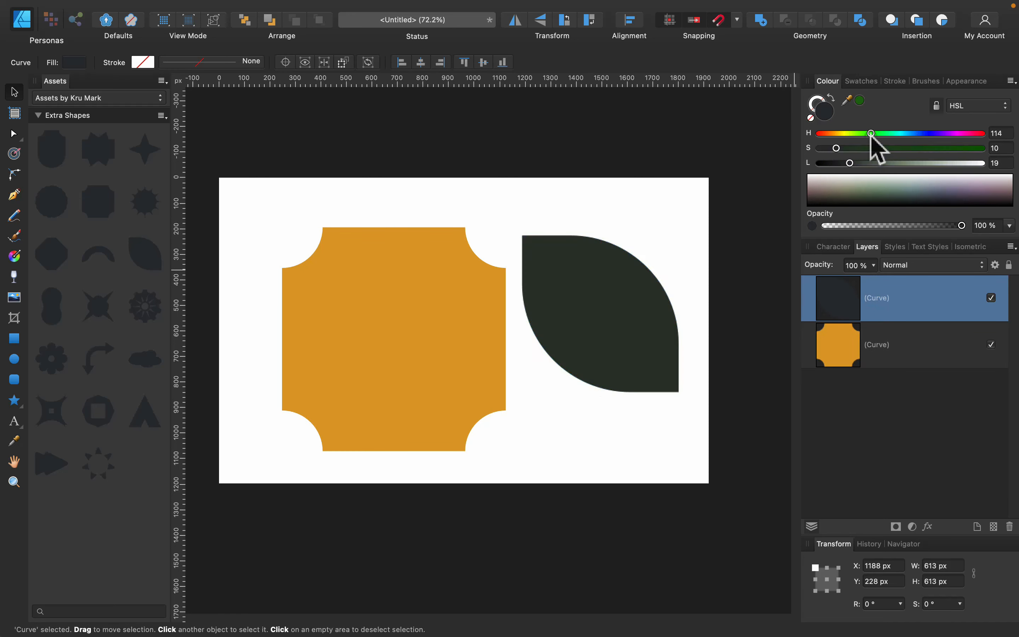
pyautogui.click(917, 149)
pyautogui.click(890, 163)
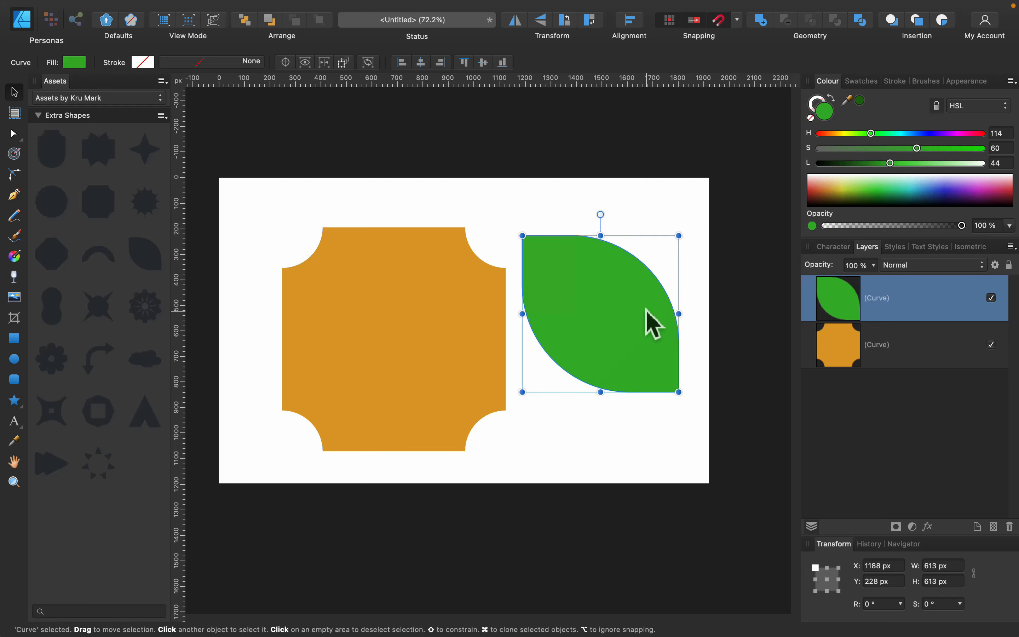
pyautogui.moveTo(634, 331); pyautogui.dragTo(636, 348)
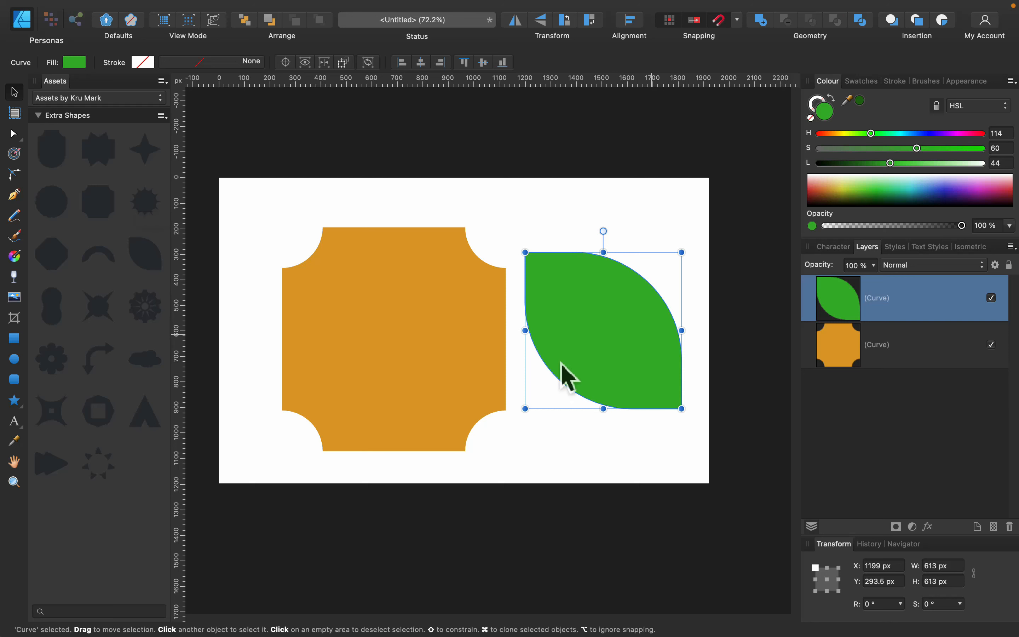
# Step: Delete the orange square with concave corners
pyautogui.click(437, 362)
pyautogui.press('BackSpace')
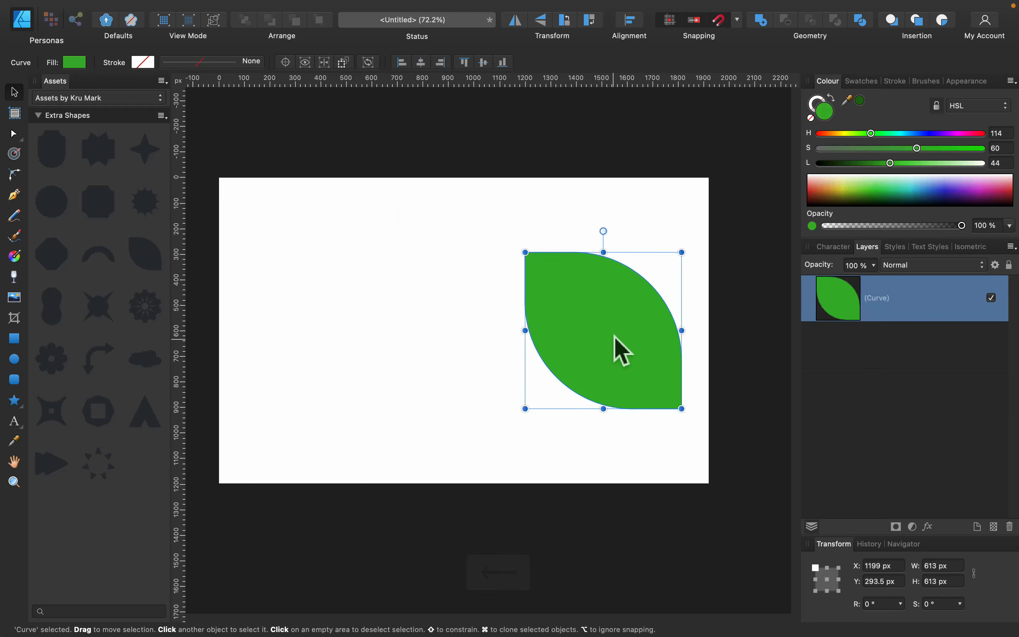
# Step: Unite the leaf with an overlapping, horizontally flipped duplicate into a centred shape about 1095 × 613 px and save it to Extra Shapes
pyautogui.moveTo(614, 341)
pyautogui.mouseDown()
pyautogui.moveTo(377, 343)
pyautogui.moveTo(532, 330)
pyautogui.moveTo(482, 347)
pyautogui.moveTo(529, 373)
pyautogui.moveTo(489, 357)
pyautogui.mouseUp()
pyautogui.click(515, 20)
pyautogui.keyDown('shift'); pyautogui.click(392, 337); pyautogui.keyUp('shift')
pyautogui.click(761, 20)
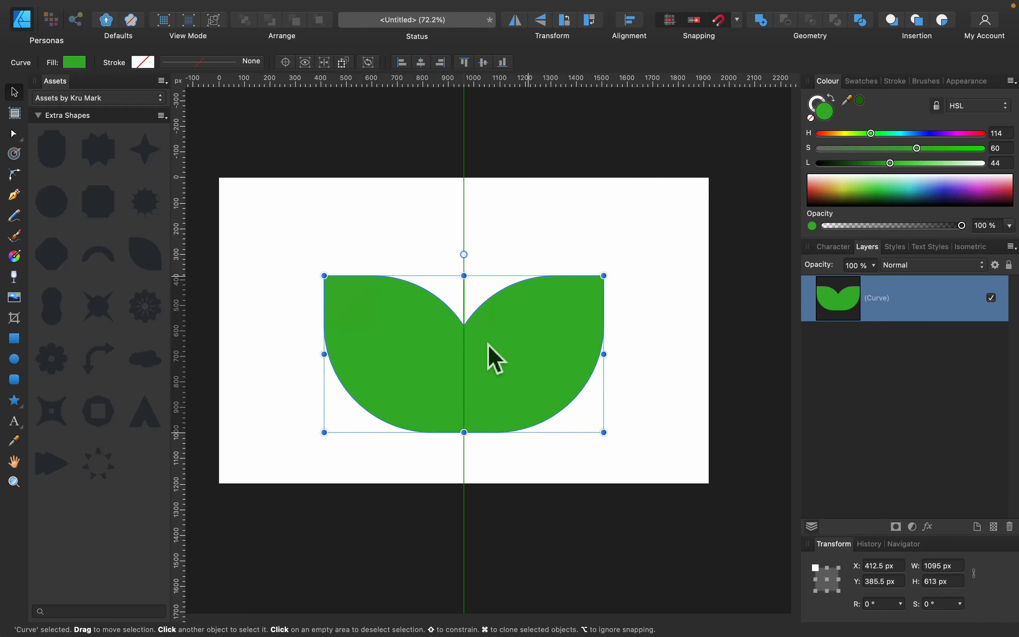
pyautogui.click(162, 116)
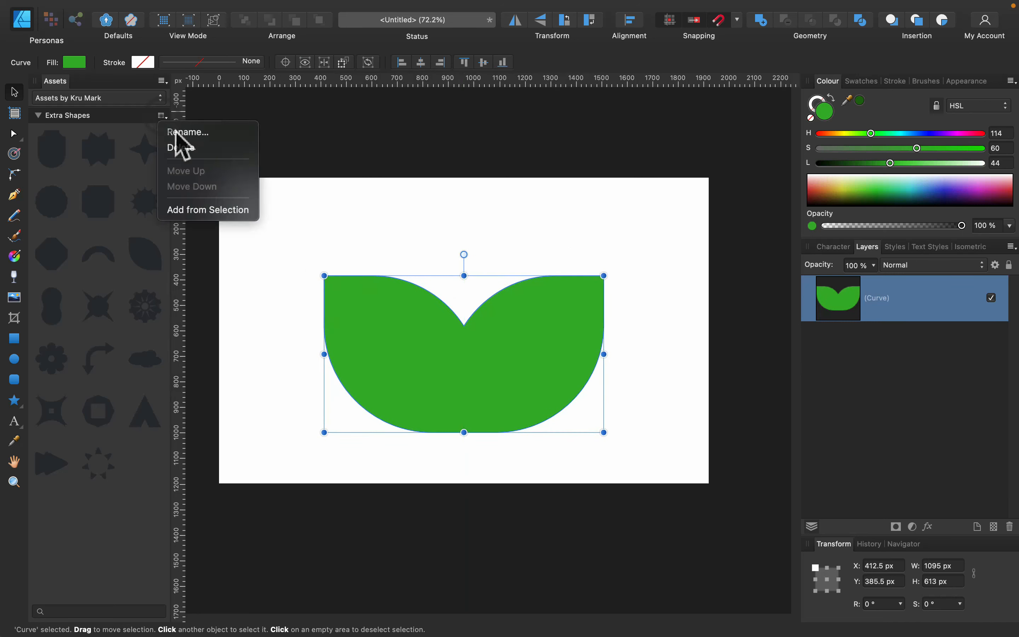
pyautogui.click(202, 211)
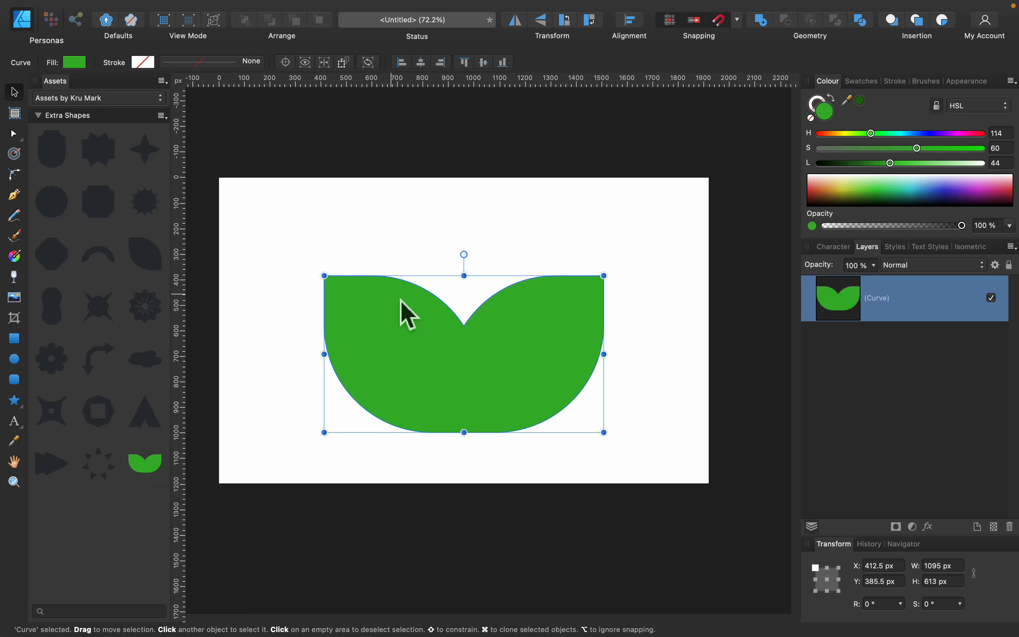
# Step: Stack three progressively smaller, centred duplicates above the double-leaf shape, the first about 735 px wide, and move the whole stack to about Y 149 px
pyautogui.moveTo(543, 355); pyautogui.dragTo(558, 397)
pyautogui.press('super+j')
pyautogui.press('super+j')
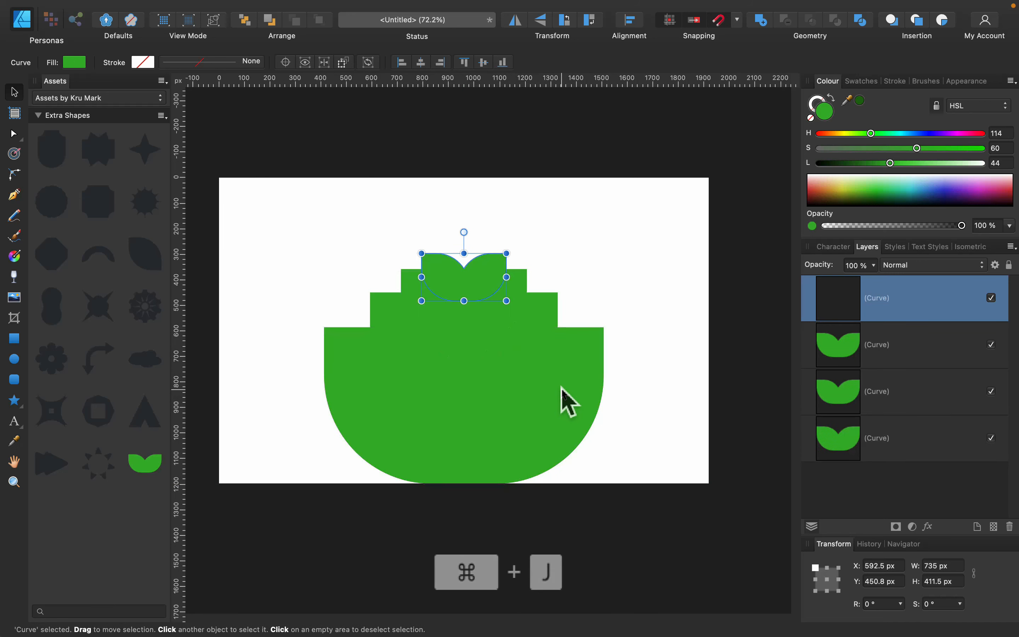
pyautogui.click(607, 275)
pyautogui.moveTo(636, 196); pyautogui.dragTo(288, 556)
pyautogui.moveTo(495, 406); pyautogui.dragTo(495, 369)
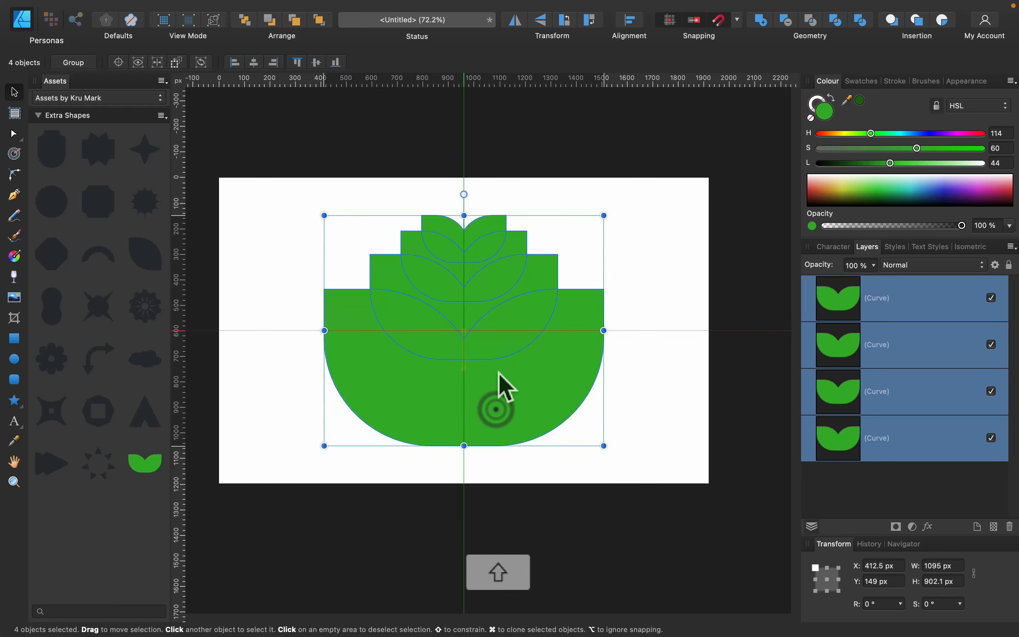
# Step: Unite the four stacked double-leaf shapes into one curve and save it to the Extra Shapes assets
pyautogui.click(760, 21)
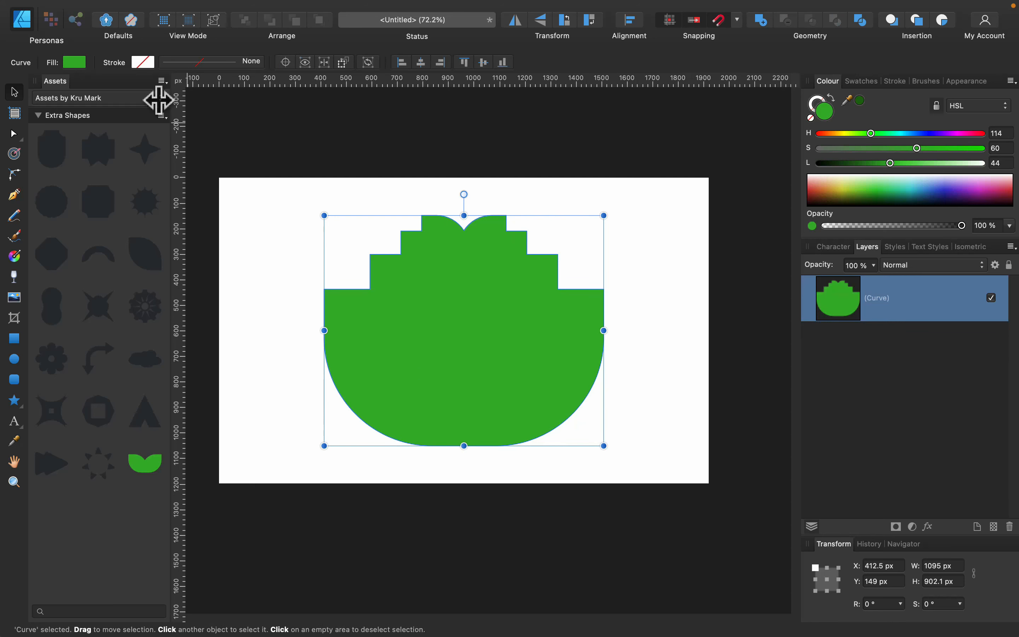
pyautogui.click(162, 116)
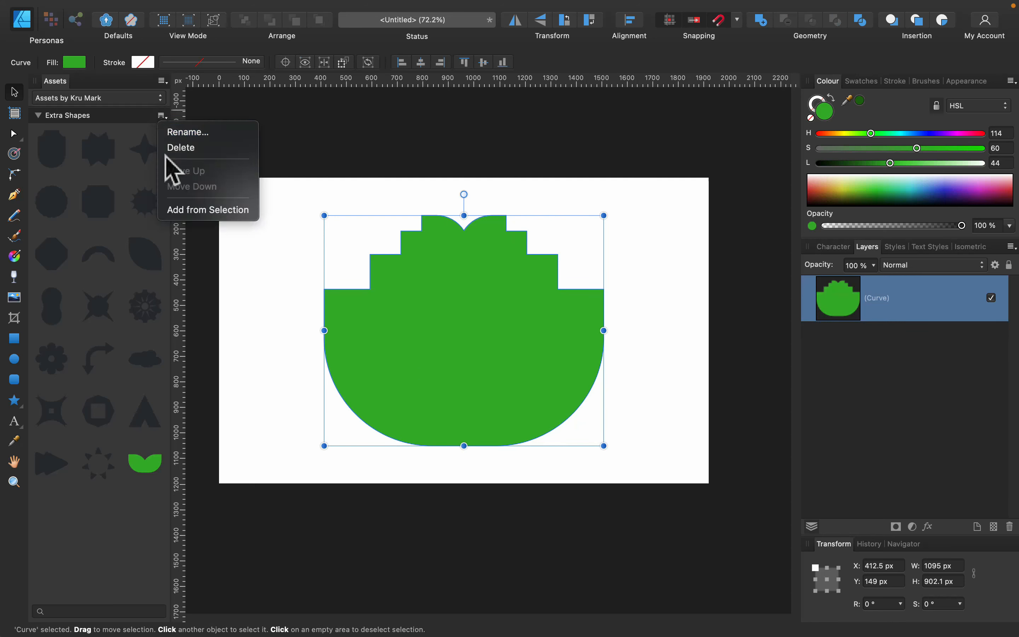
pyautogui.click(219, 211)
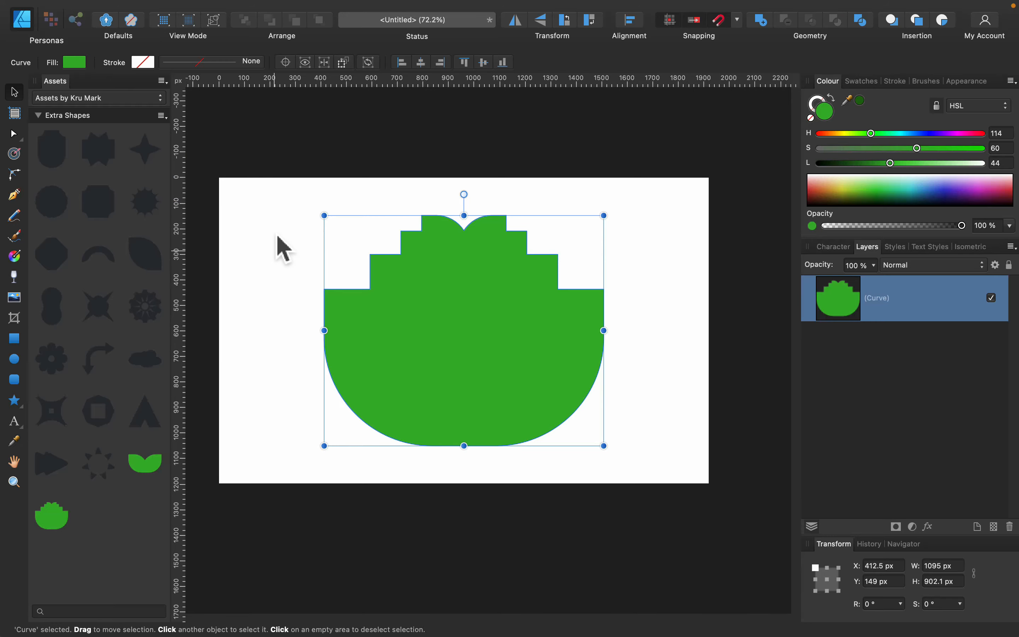